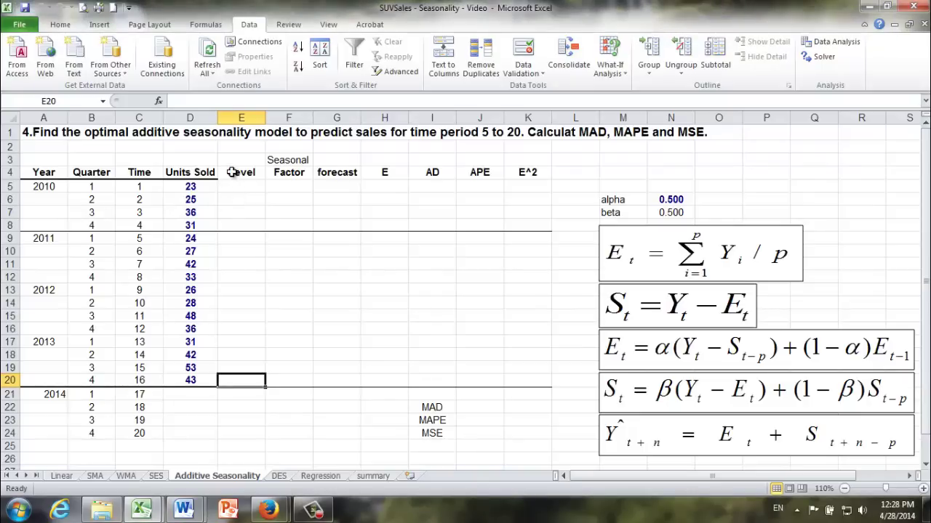
Examine the Level, Seasonal Factor, forecast and E columns of the additive seasonality table
click(239, 118)
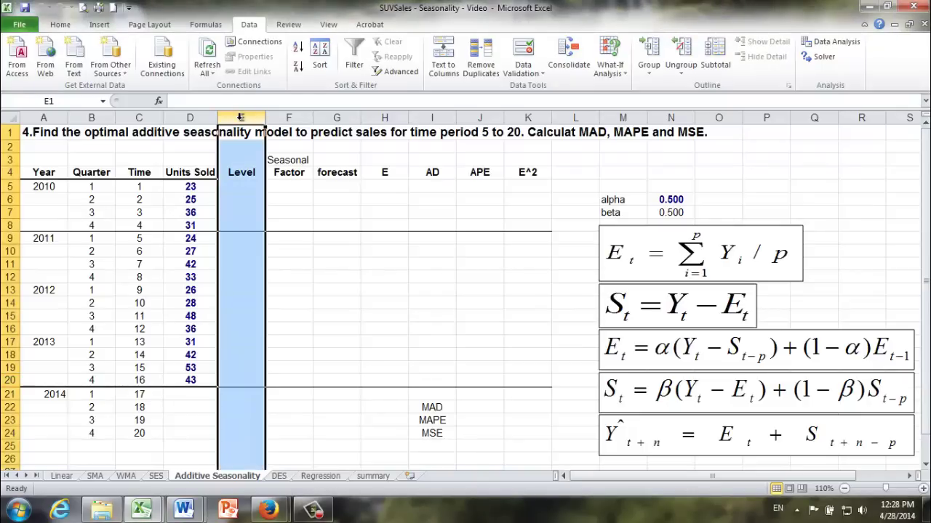
click(230, 173)
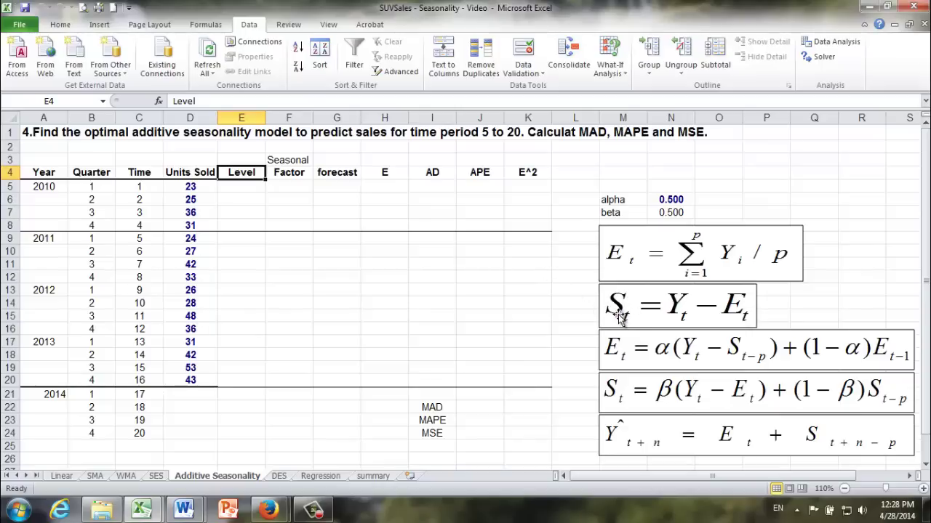
click(290, 117)
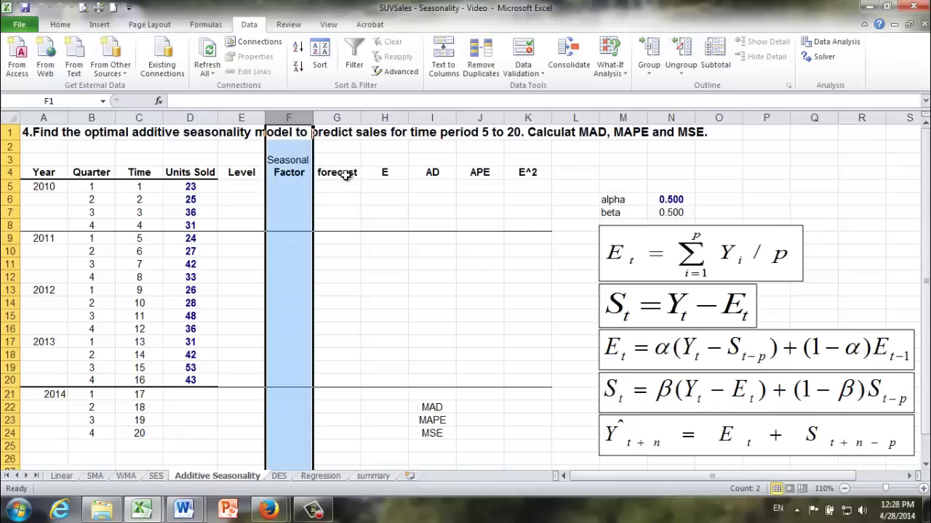
click(346, 177)
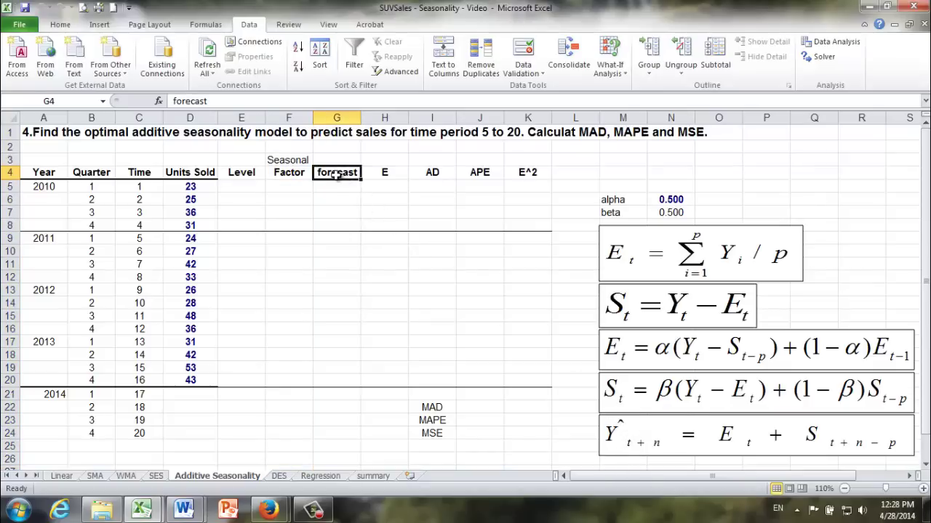
click(337, 117)
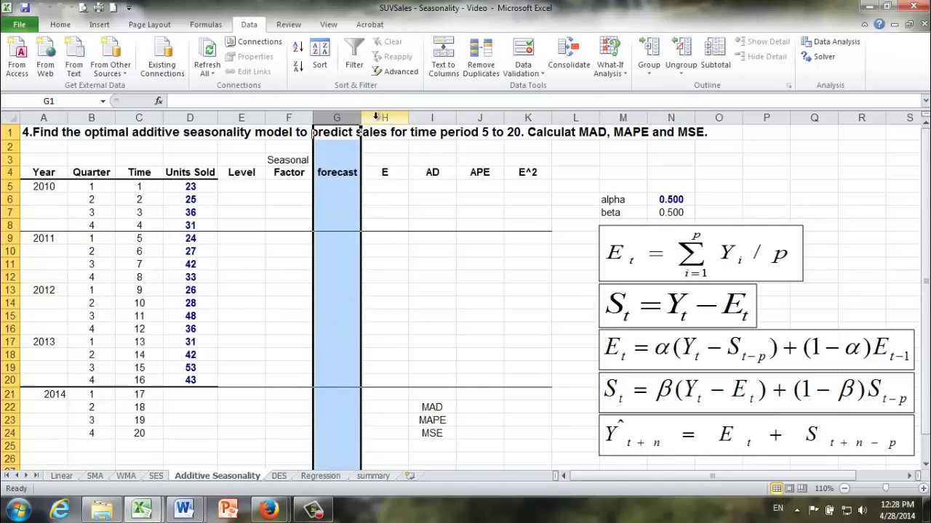
click(384, 117)
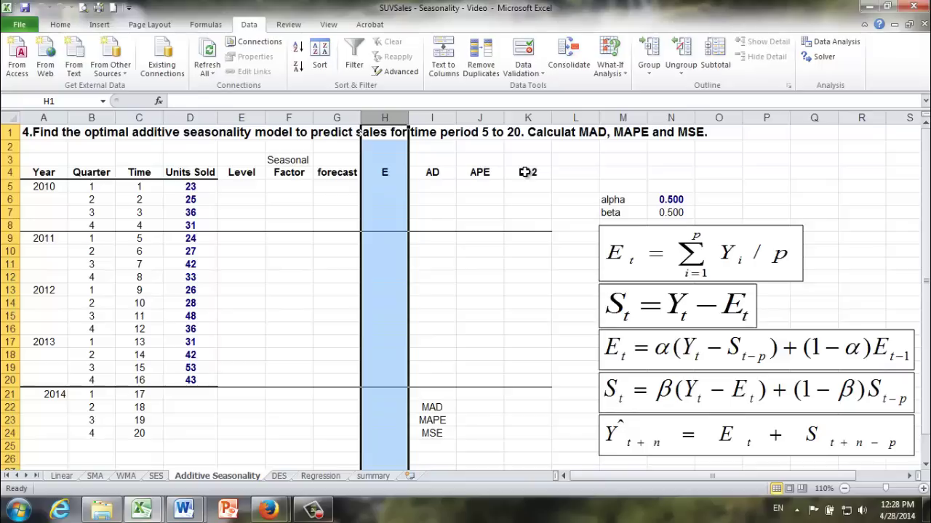
click(245, 189)
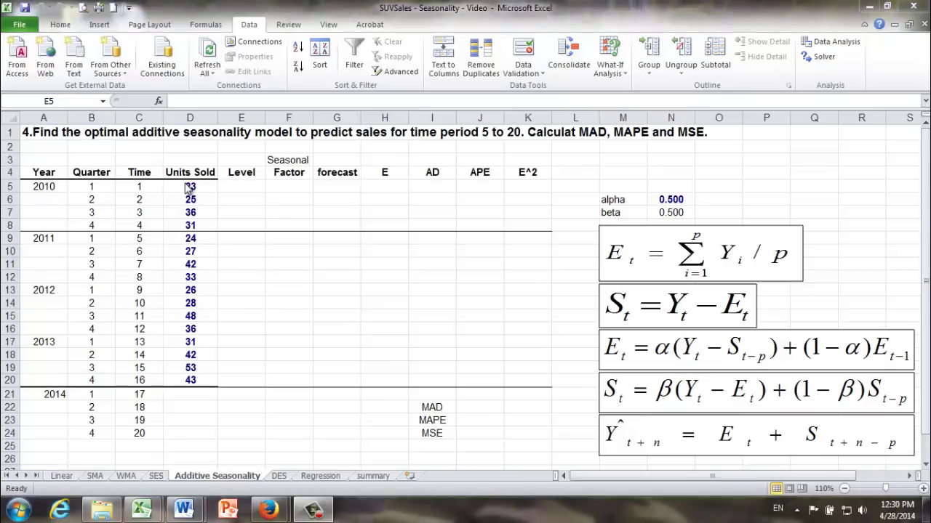
Examine the 2010 Units Sold values by quarter and compare the quarter 2 rows of 2010 and 2011
click(176, 185)
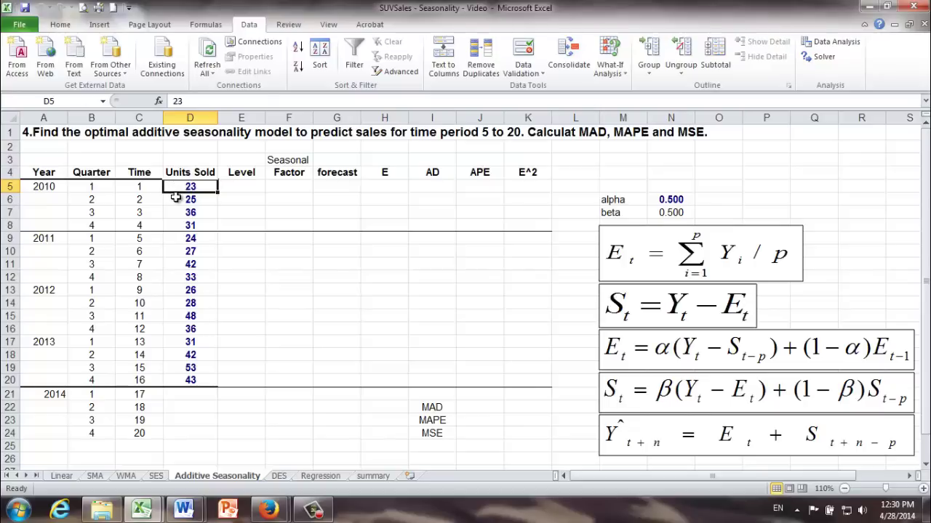
click(175, 197)
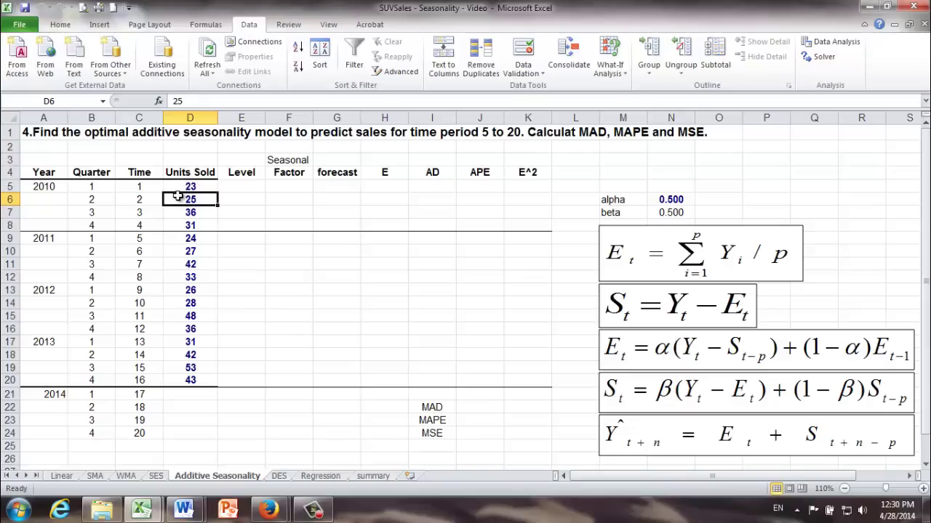
click(181, 212)
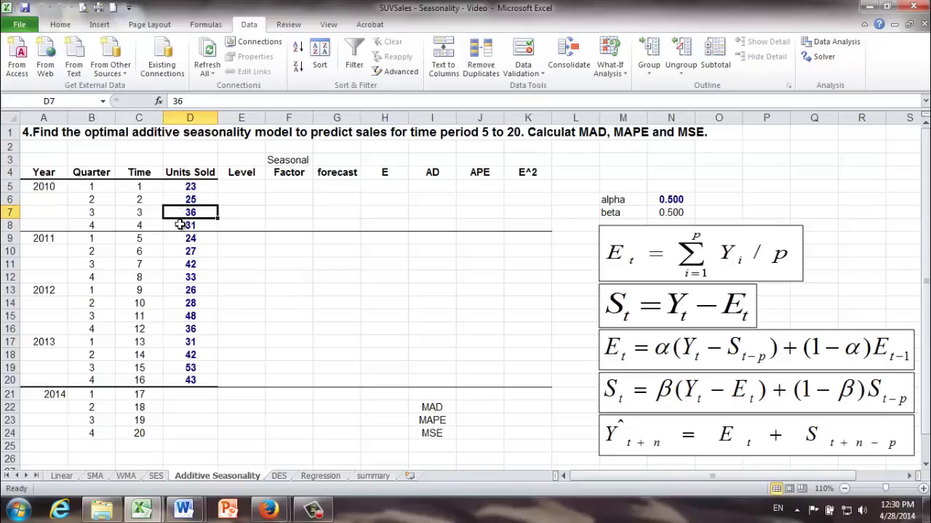
click(179, 227)
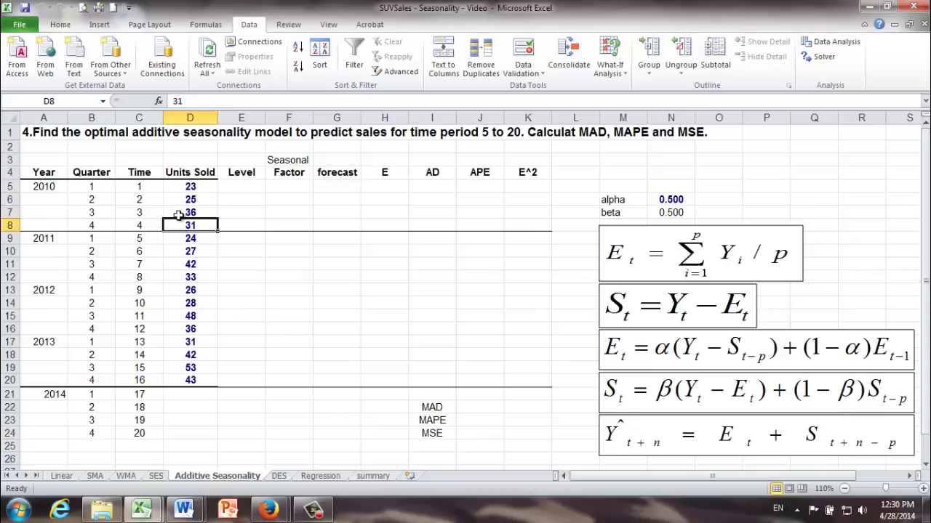
click(176, 211)
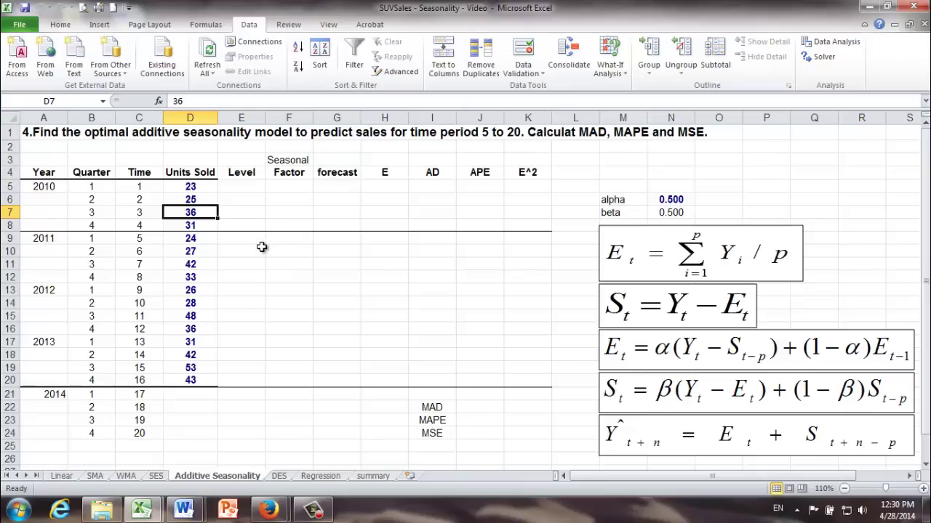
click(93, 255)
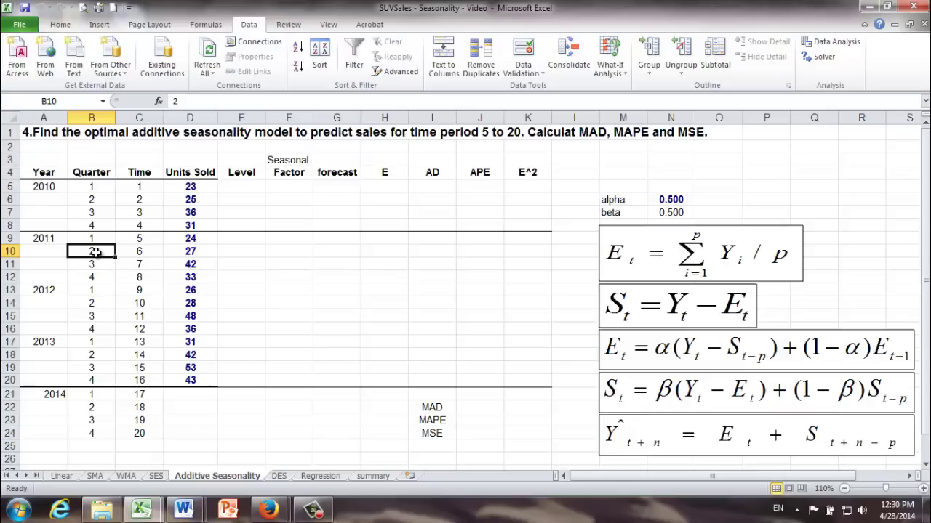
click(85, 199)
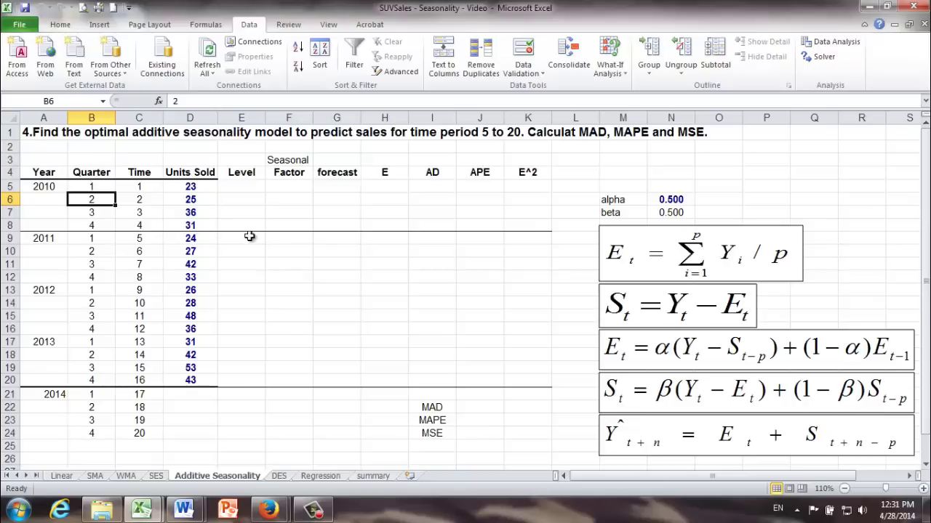
click(191, 187)
click(189, 200)
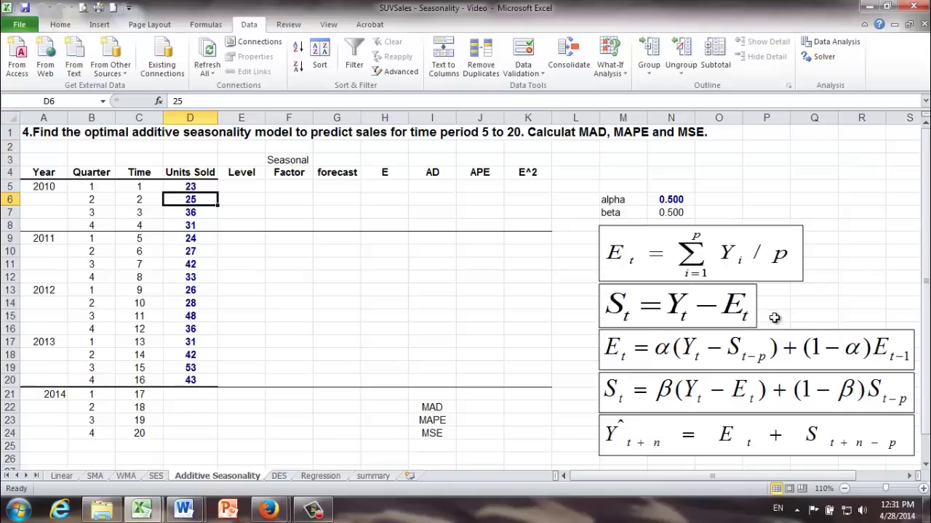
Examine the initial and updating equations for level and seasonal factor alongside the first four time periods
click(614, 347)
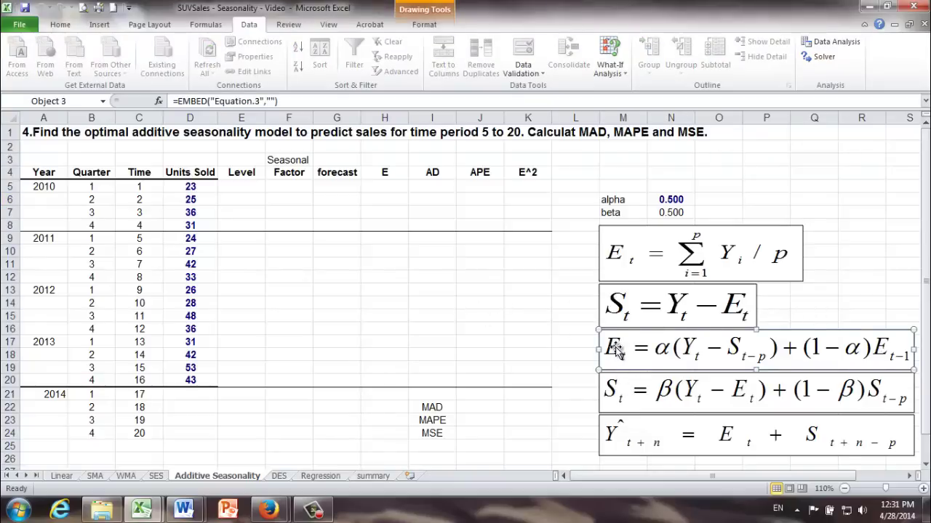
click(629, 396)
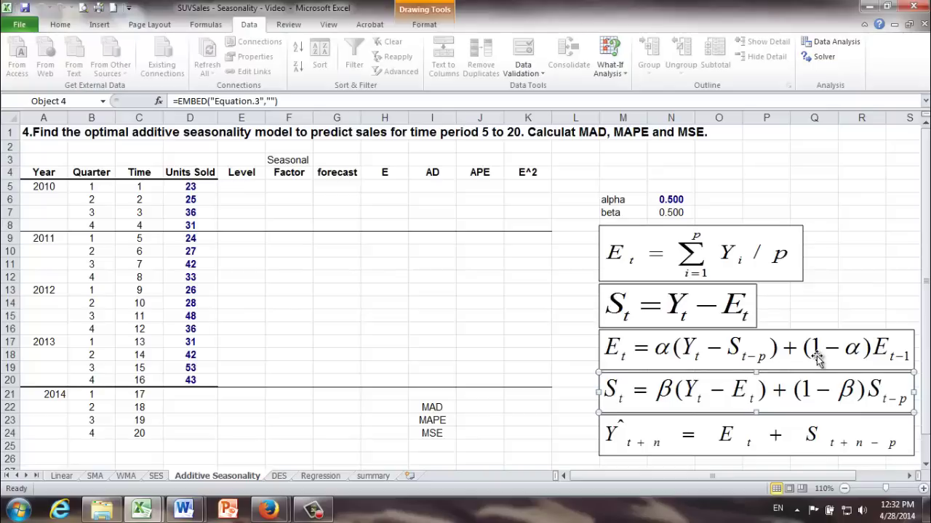
click(663, 353)
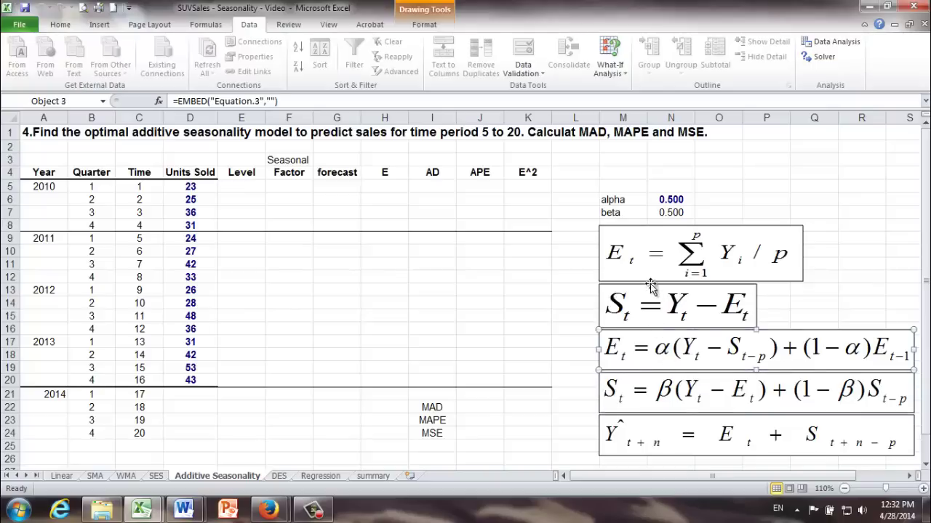
click(639, 302)
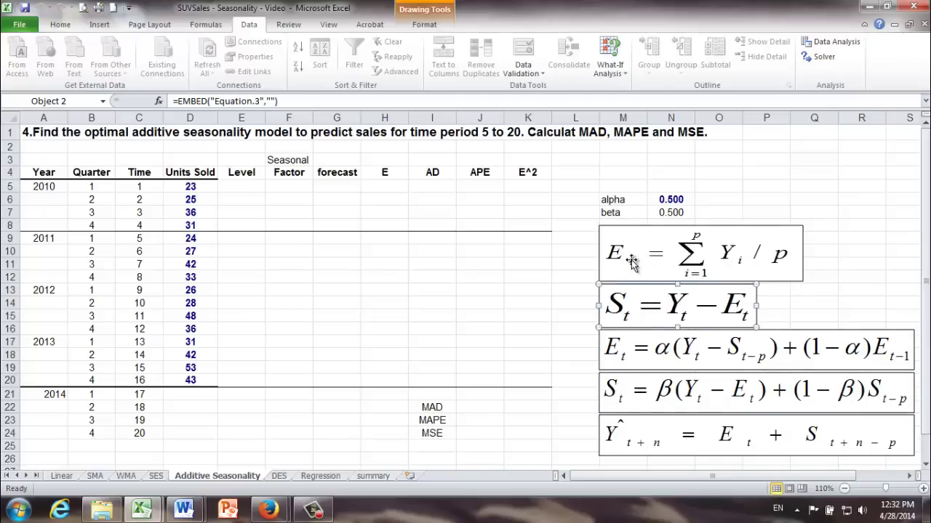
click(631, 262)
click(627, 307)
click(634, 262)
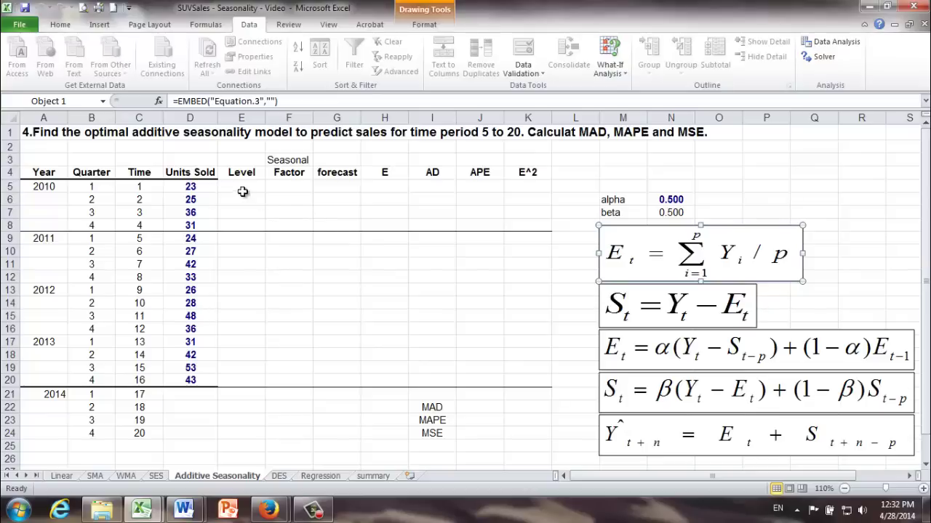
click(150, 188)
click(146, 201)
click(148, 211)
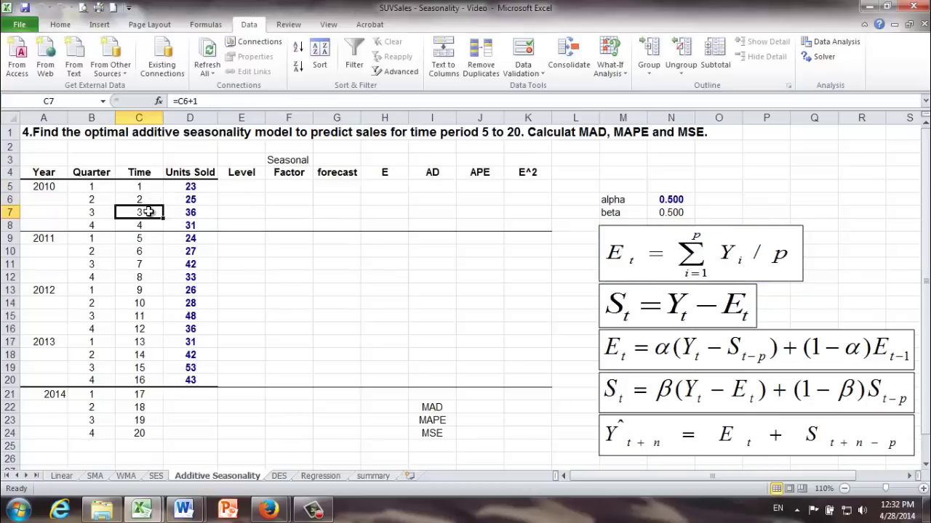
click(145, 225)
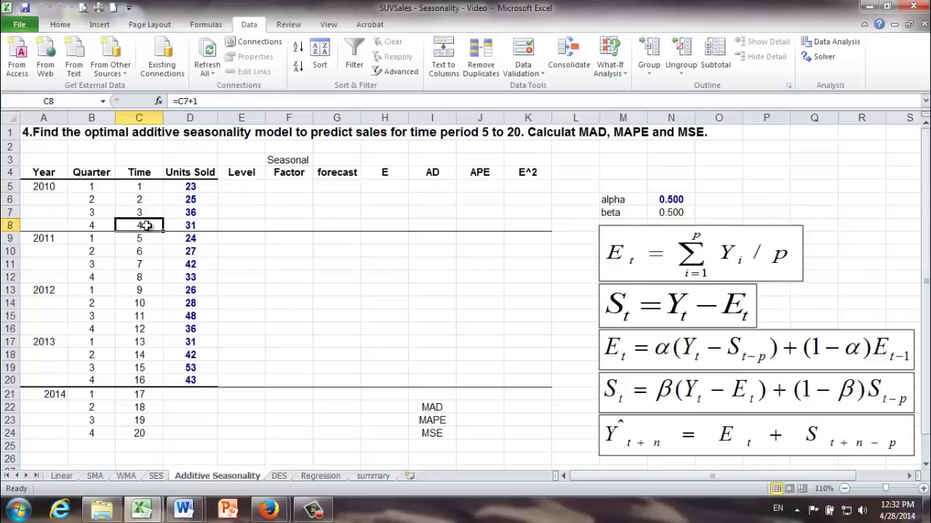
click(625, 356)
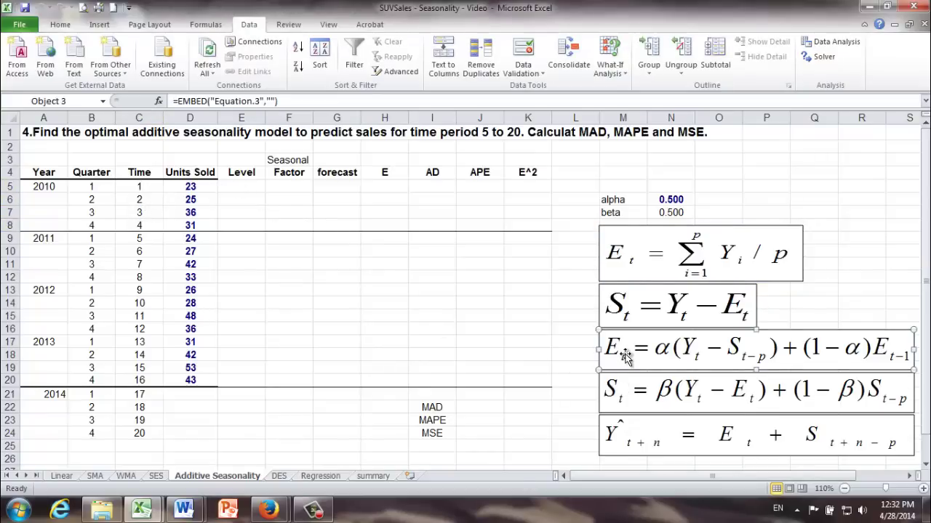
Enter =AVERAGE($D$5:$D$8) in cell E5 as the initial level, with absolute references to the 2010 units sold
click(231, 187)
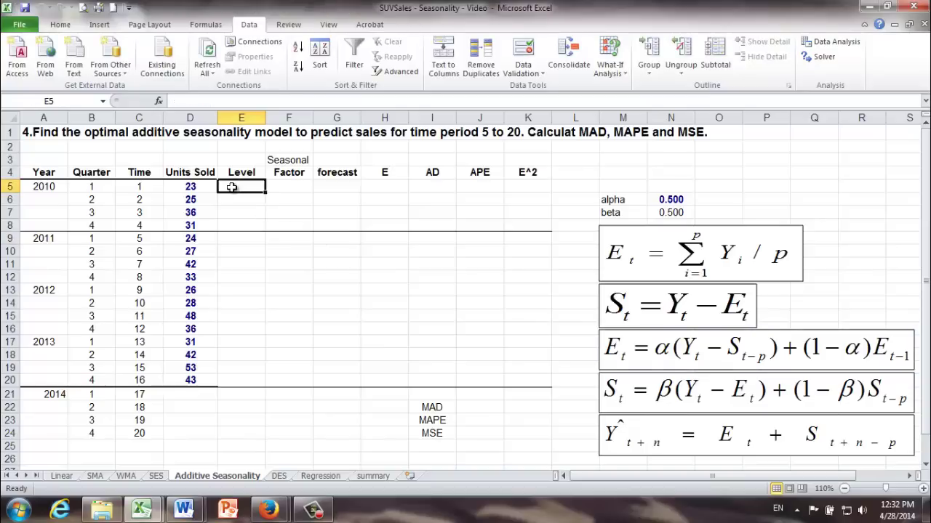
click(644, 254)
click(247, 188)
text(=)
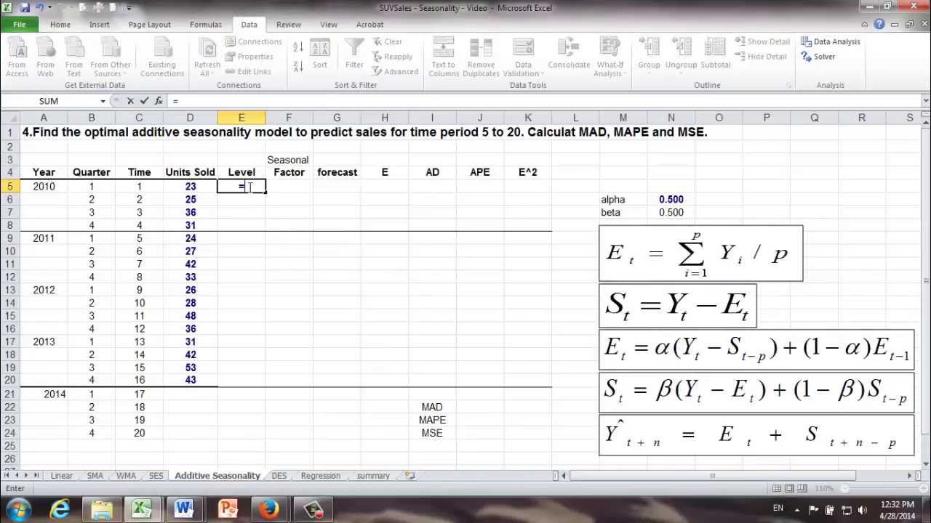
text(average)
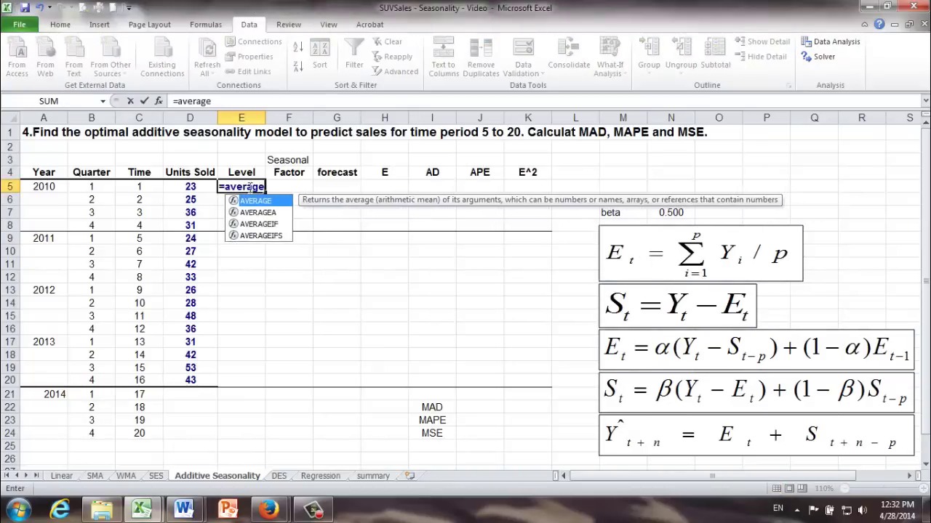
text(()
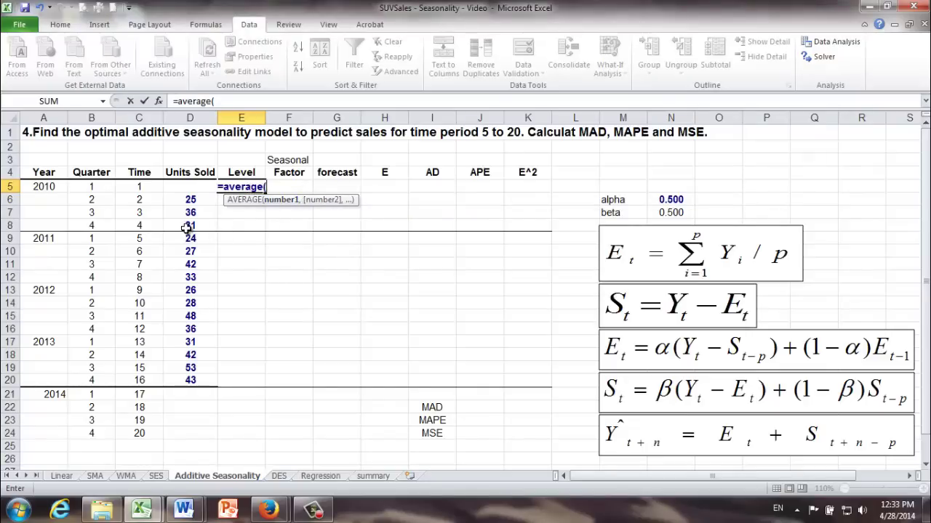
drag(187, 228, 189, 188)
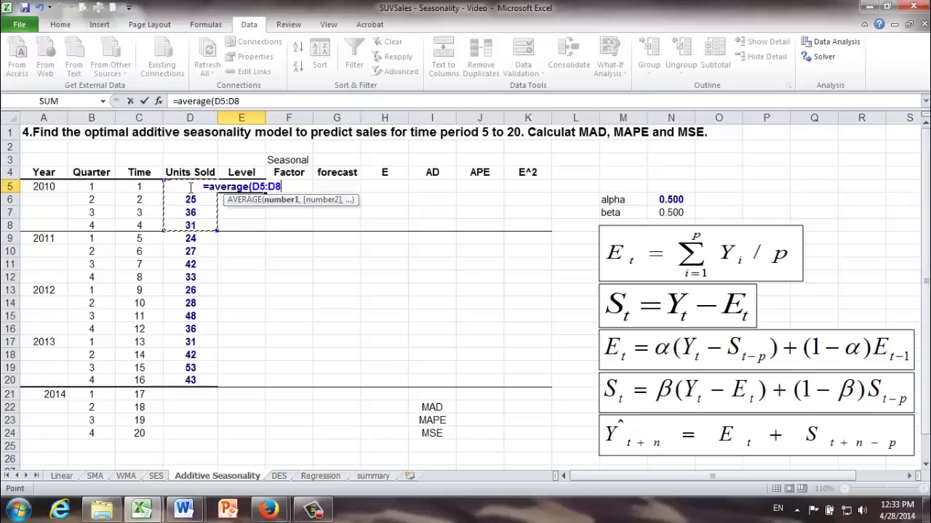
key(F4)
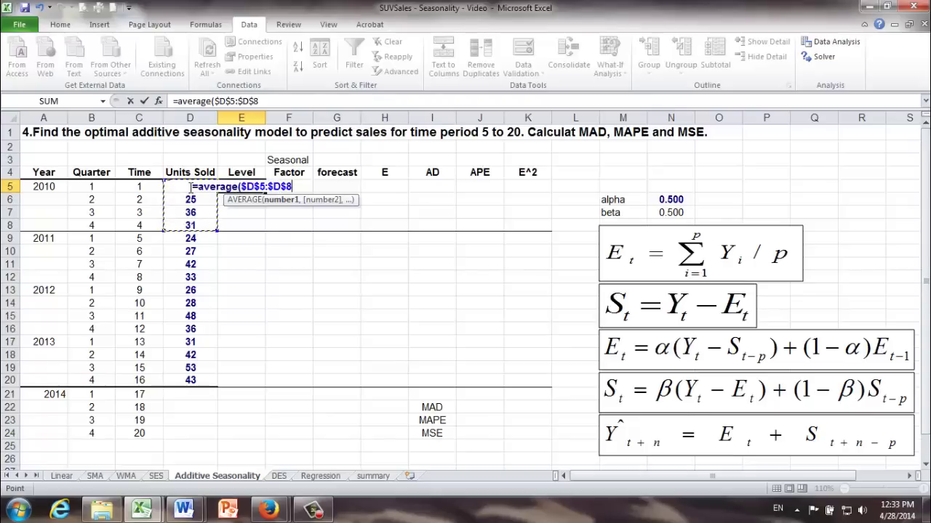
text())
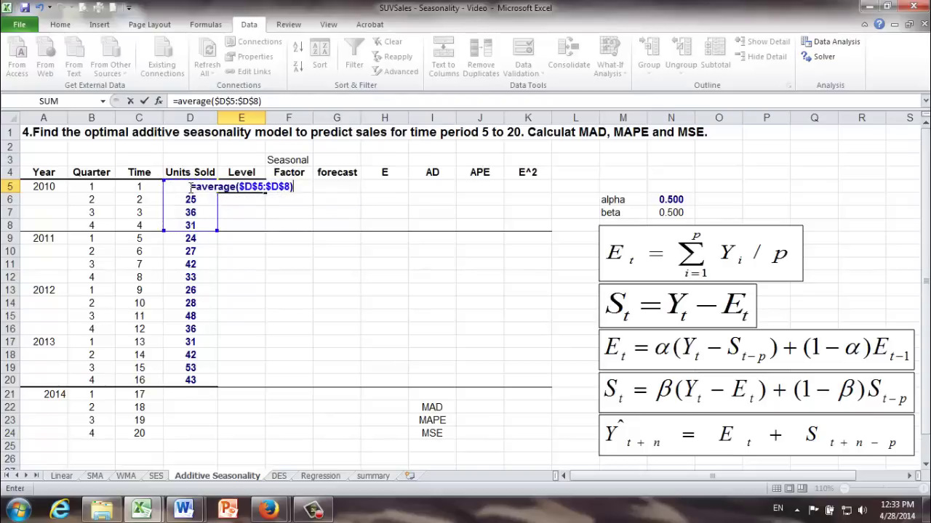
key(Return)
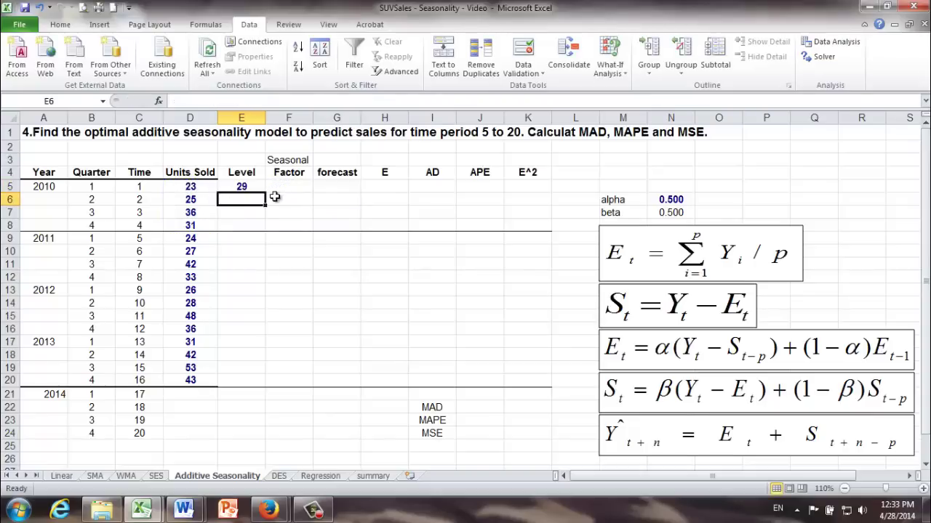
Fill the initial level formula from E5 down through E8 for the remaining 2010 quarters
click(233, 186)
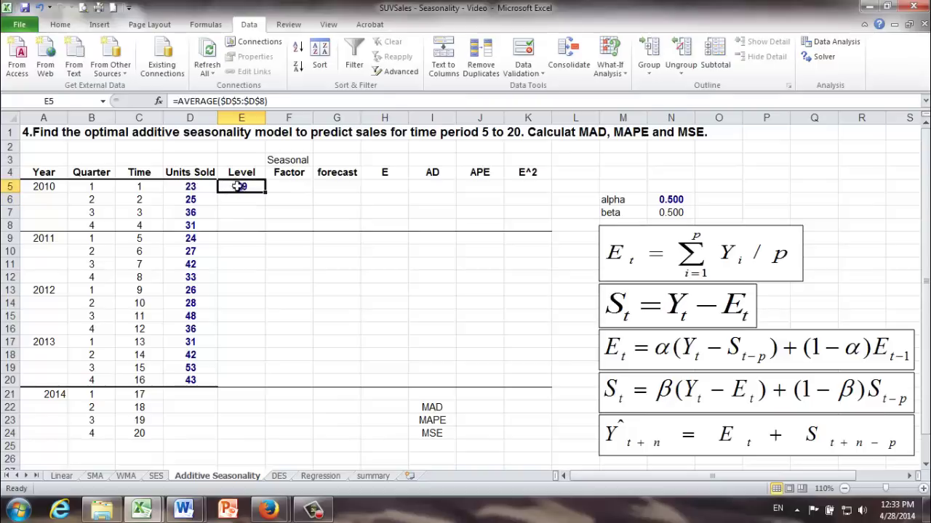
drag(266, 192, 262, 233)
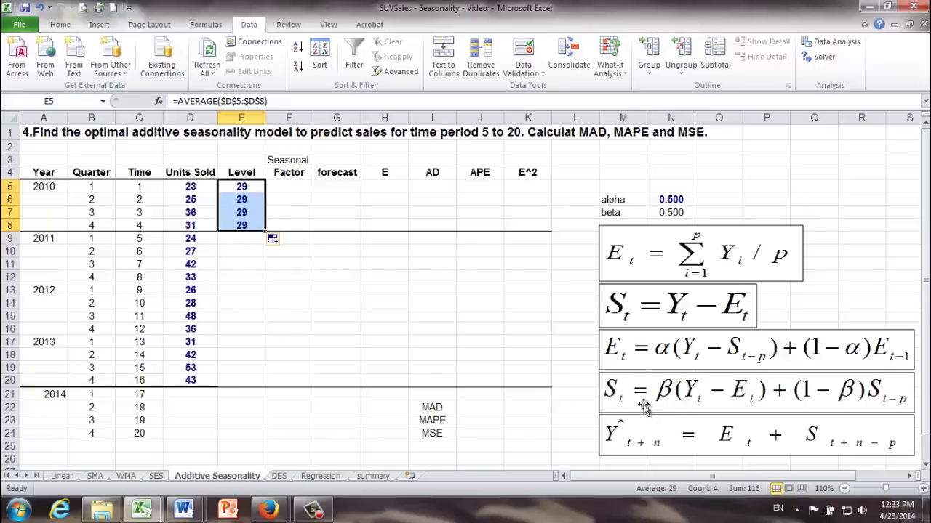
click(641, 351)
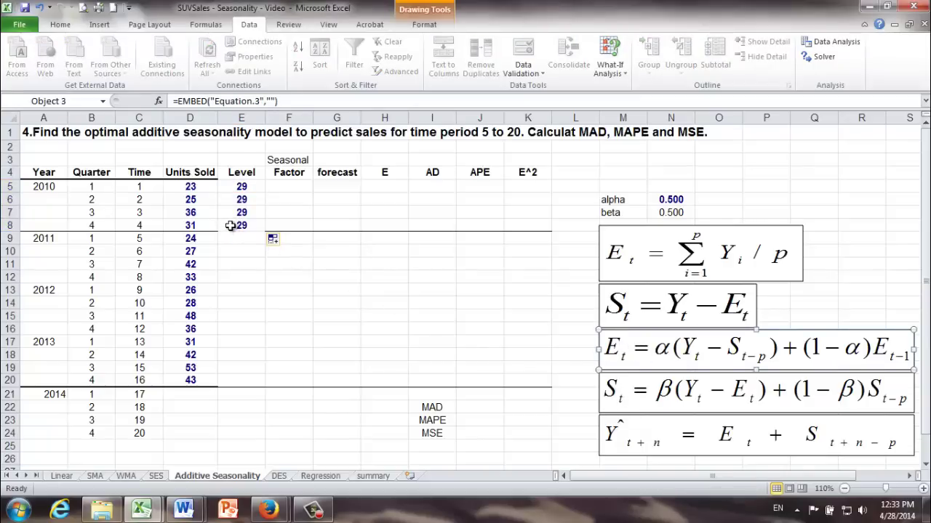
click(230, 227)
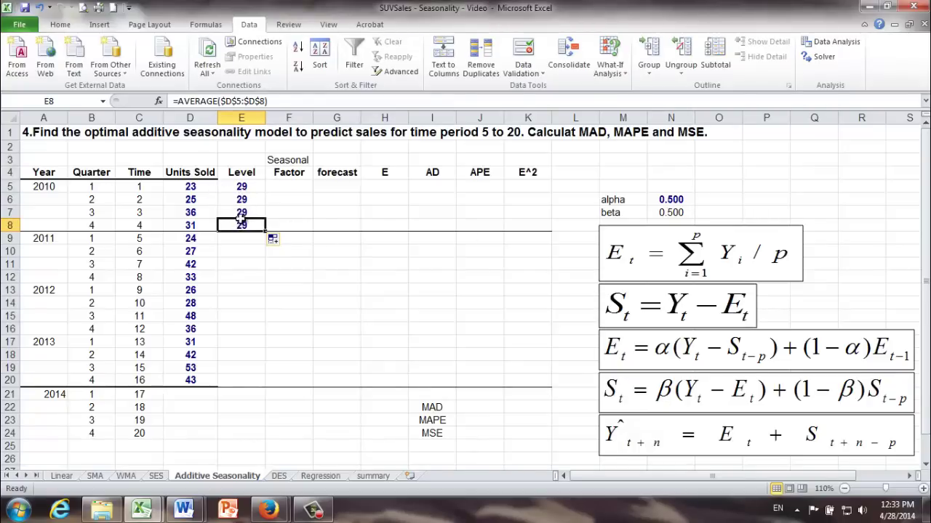
Enter =D5-E5 in cell F5 as the initial seasonal factor for 2010 quarter 1
click(185, 186)
click(184, 200)
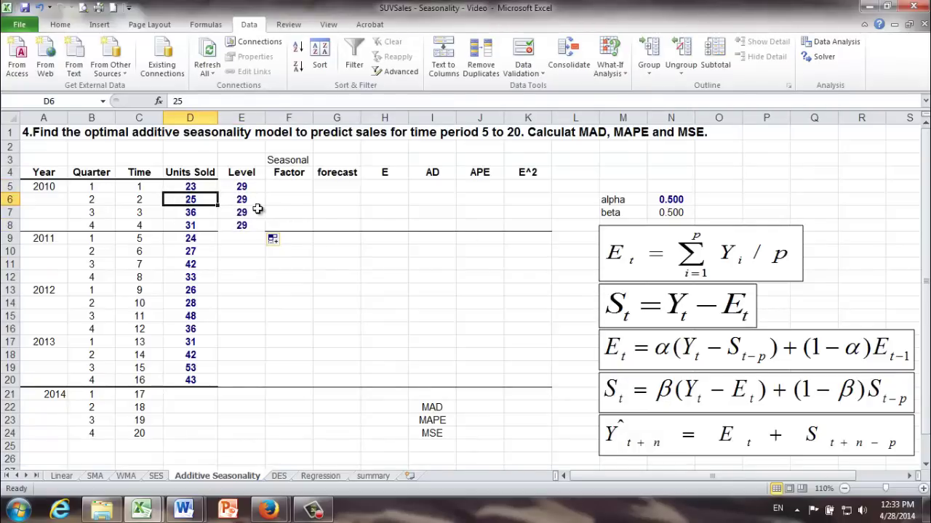
click(286, 186)
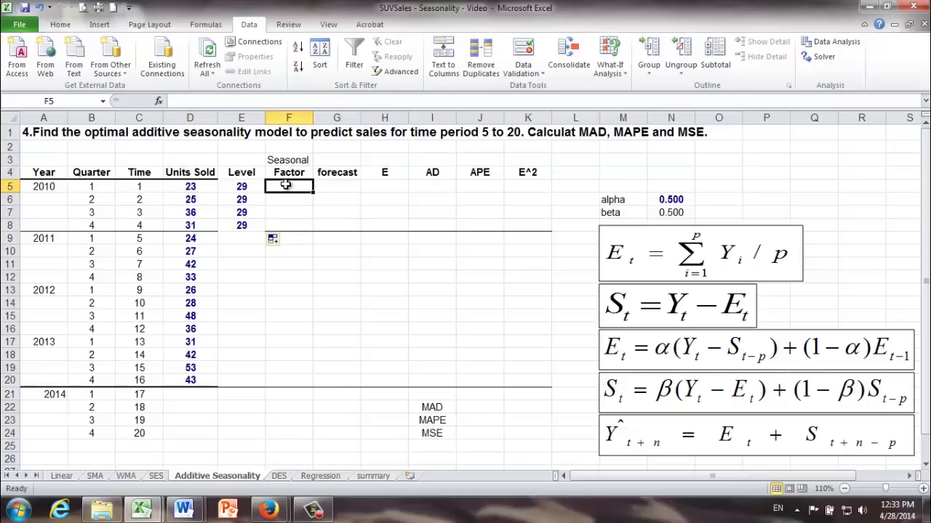
text(=)
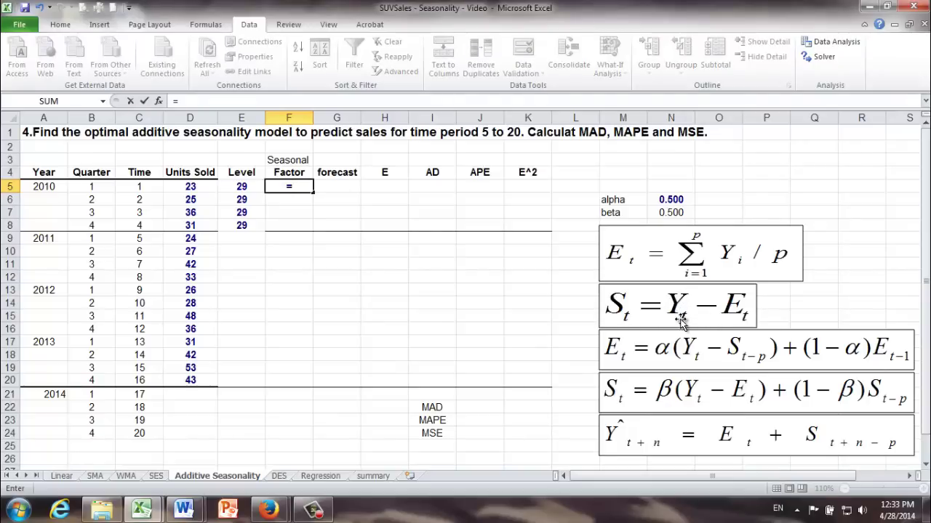
click(191, 187)
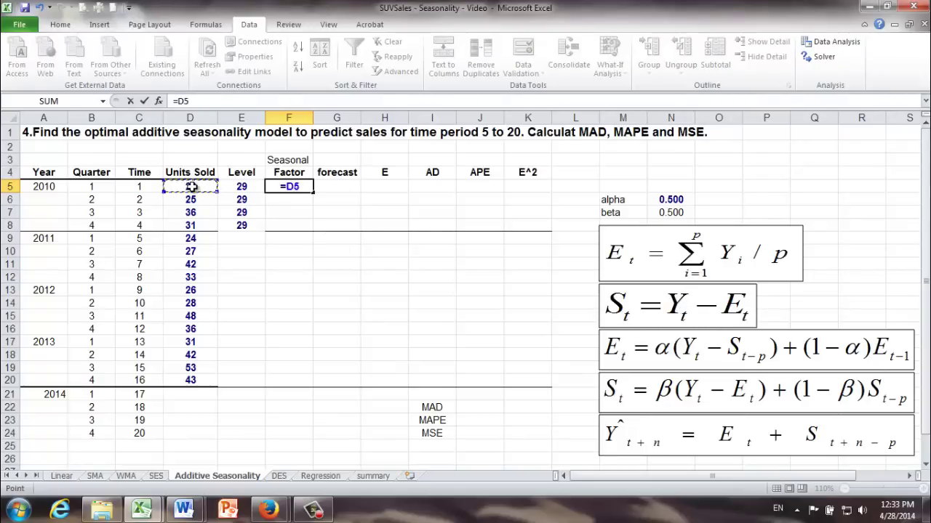
text(-)
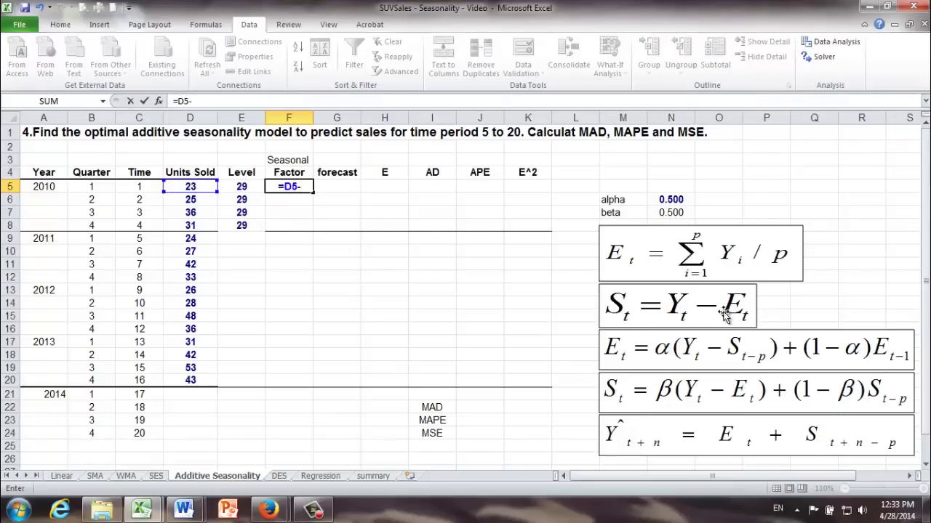
click(242, 186)
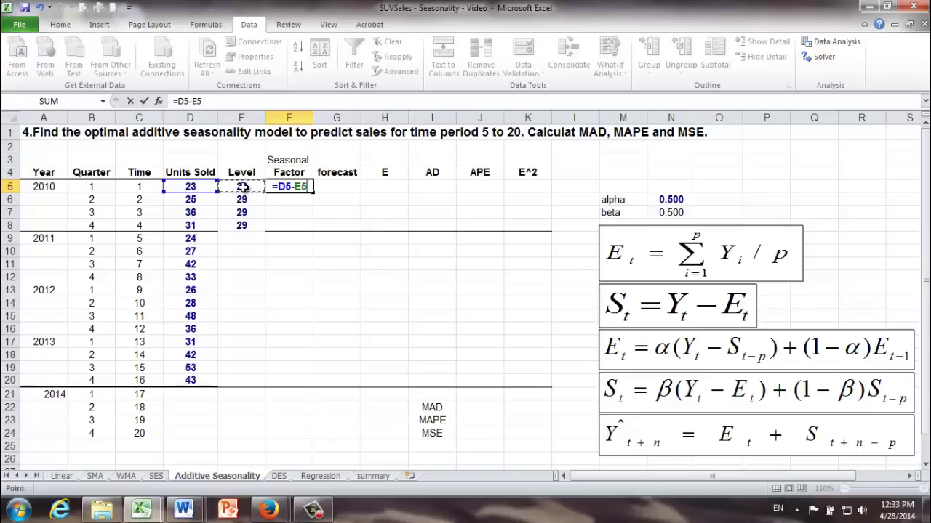
key(Return)
Fill the seasonal factor formula from F5 down through F8 and check the copied cells
click(297, 185)
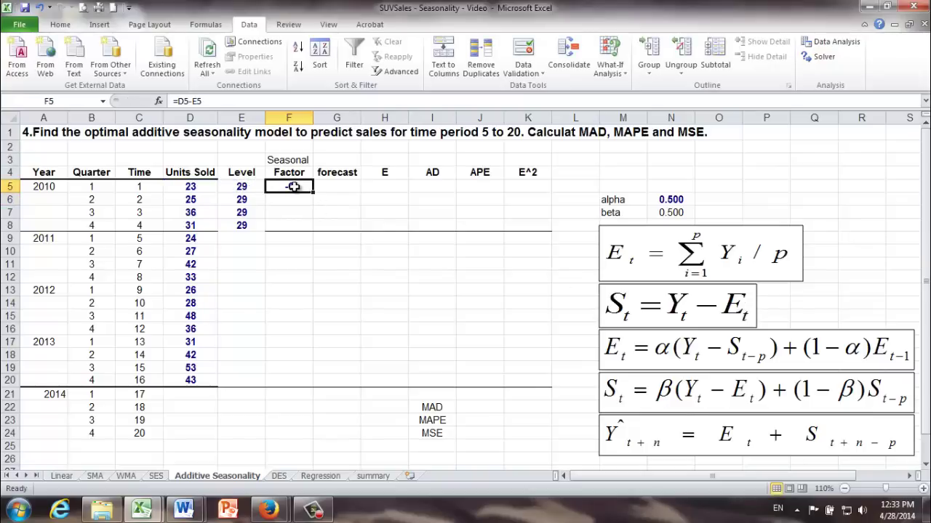
drag(313, 192, 314, 230)
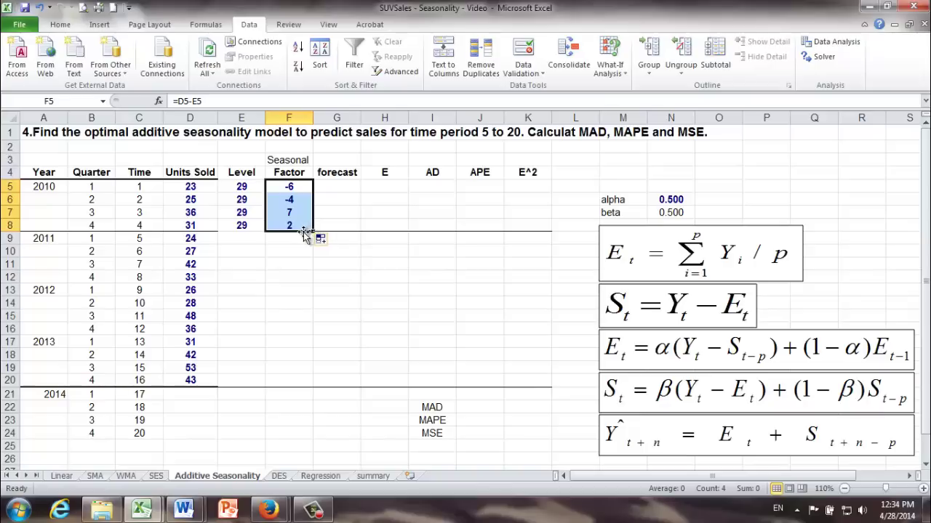
click(288, 200)
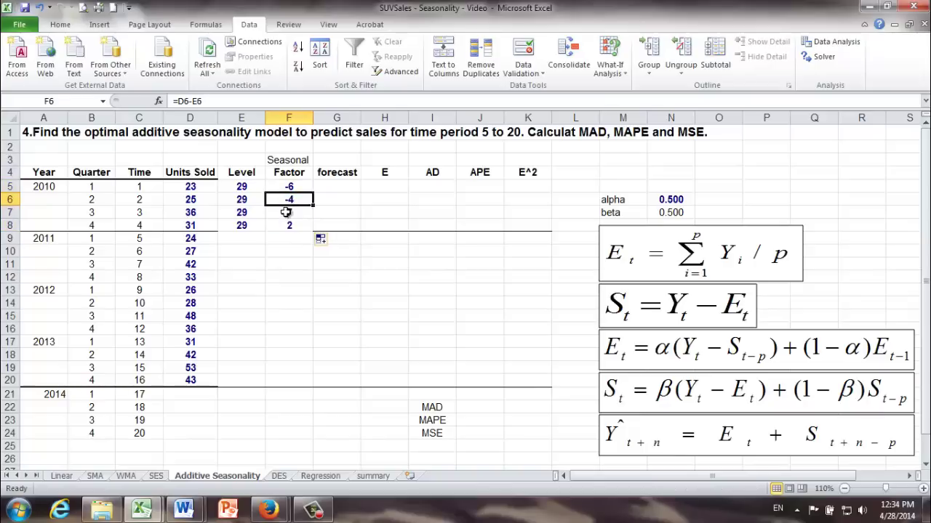
click(289, 212)
click(287, 226)
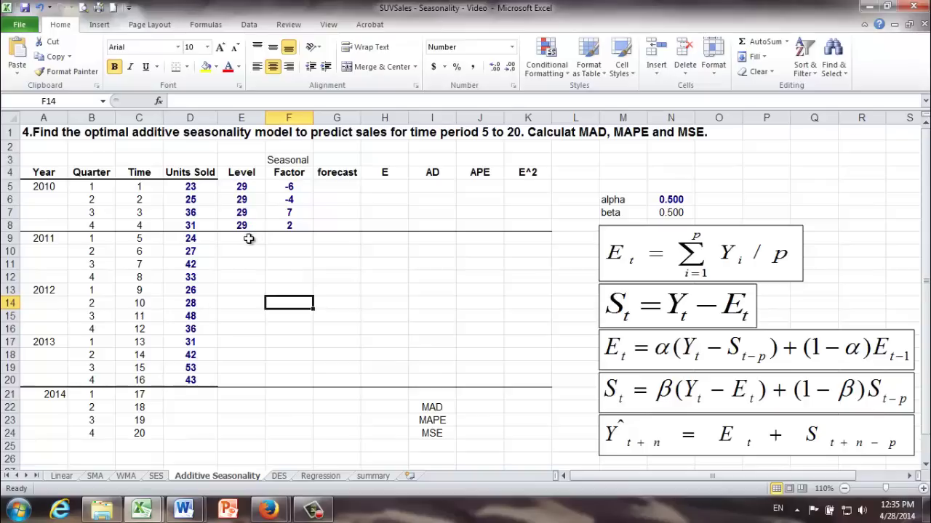
Format the level and seasonal factor cells E9:F20 as Number with 0 decimal places
drag(222, 239, 289, 381)
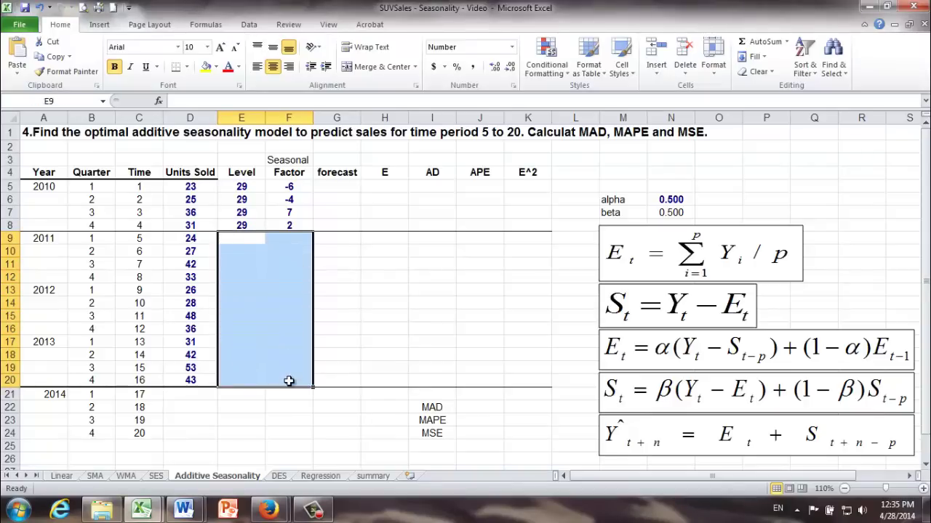
right_click(252, 241)
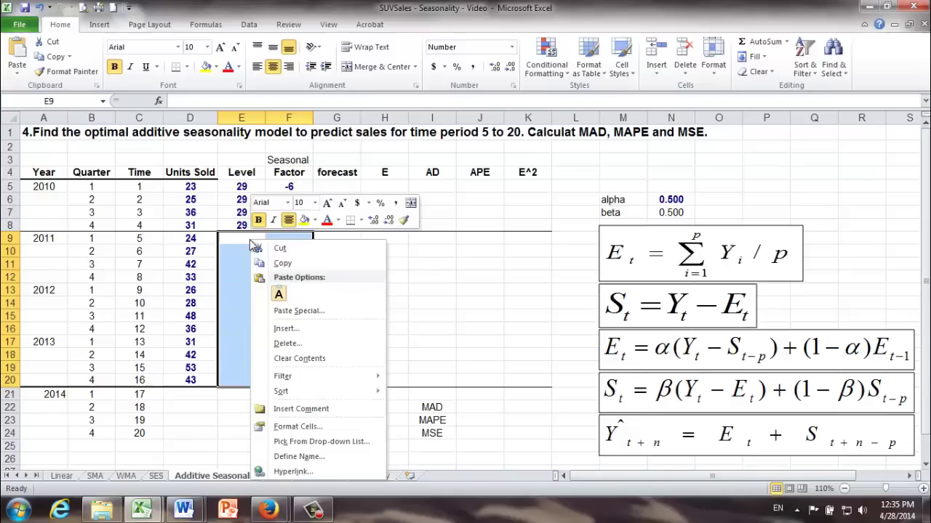
click(302, 427)
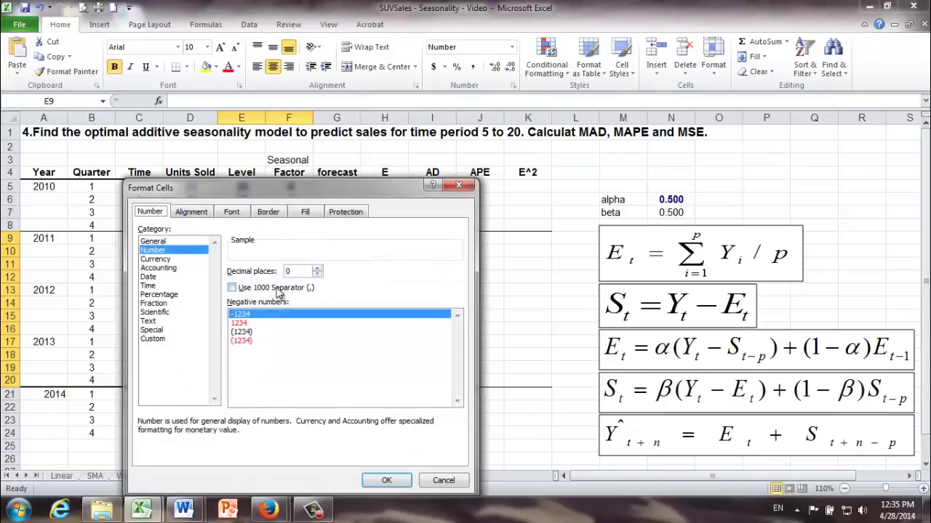
click(301, 270)
click(386, 482)
Examine the level updating equation for cell E9 together with the alpha and beta values in N6 and N7
click(234, 238)
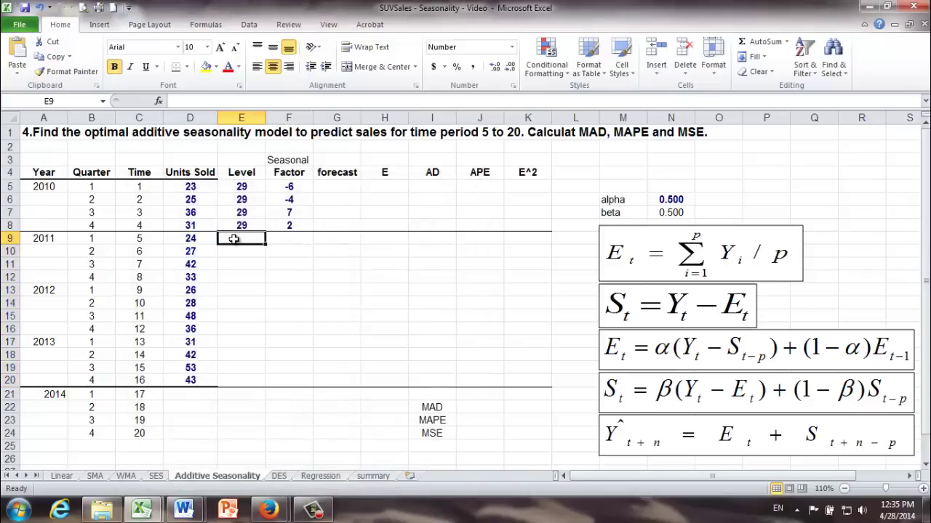
click(683, 349)
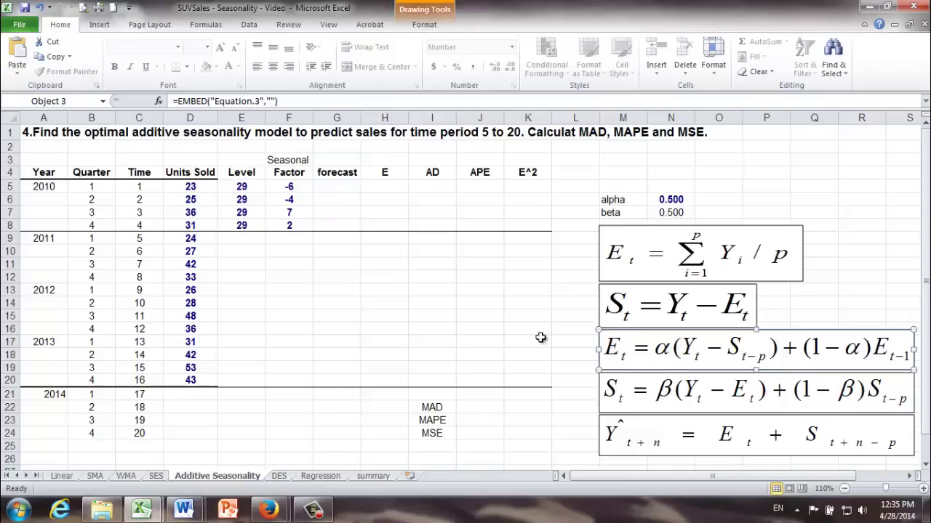
click(240, 241)
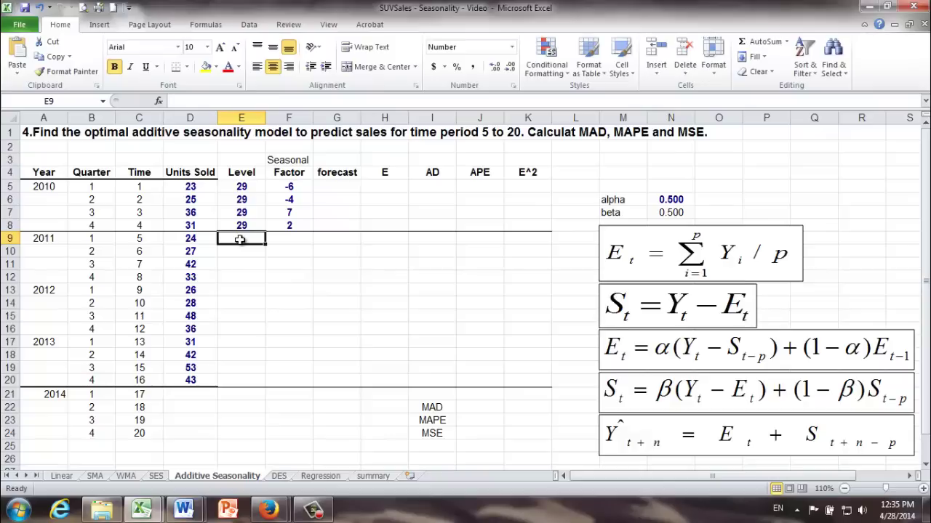
click(659, 356)
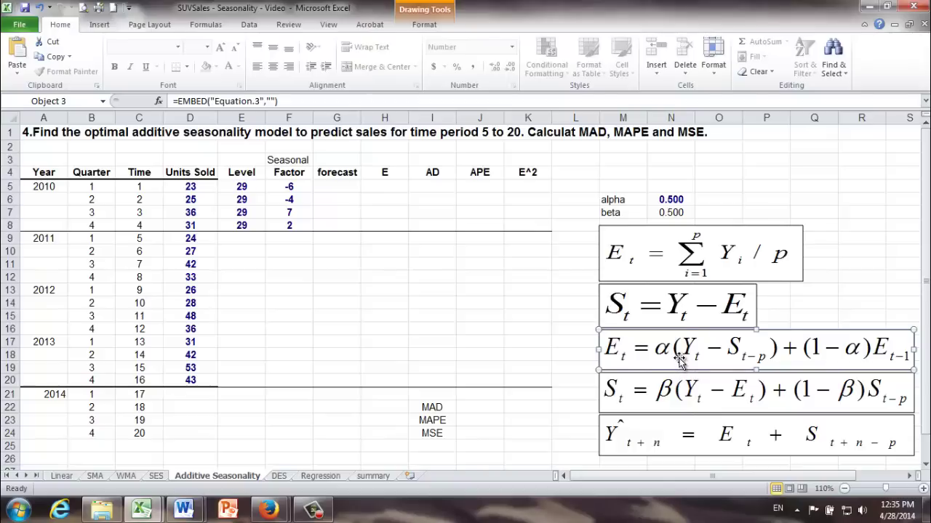
click(652, 202)
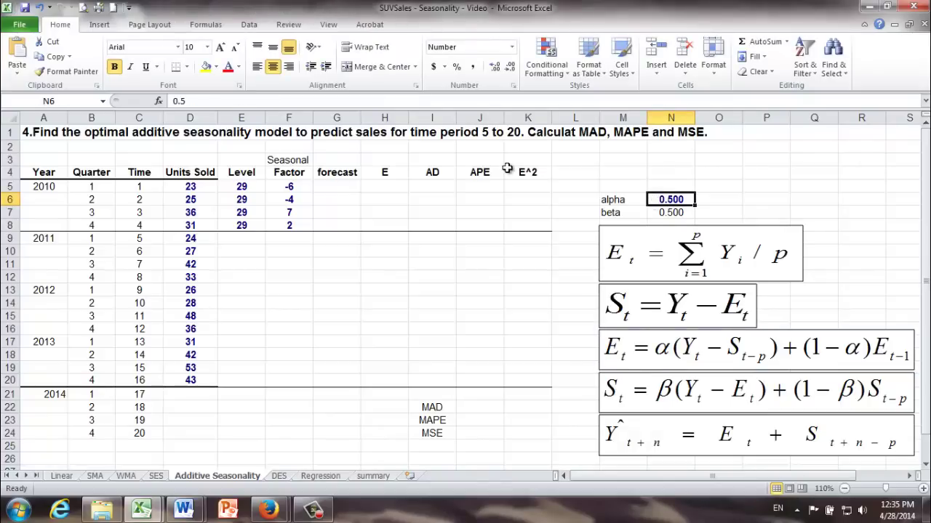
click(665, 214)
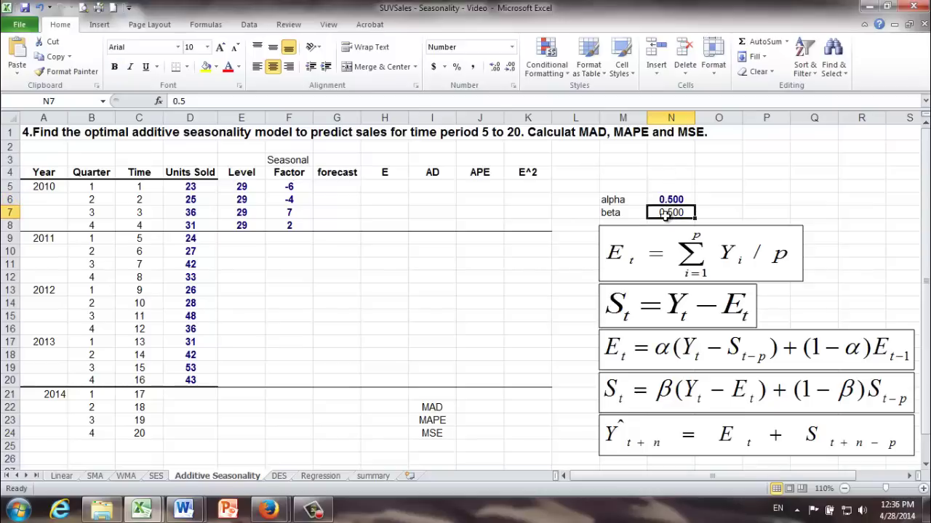
Enter =$N$6*(D9-F5)+(1-$N$6)*E8 in cell E9 as the updated level for 2011 quarter 1, with absolute references to alpha
click(241, 238)
key(ctrl+b)
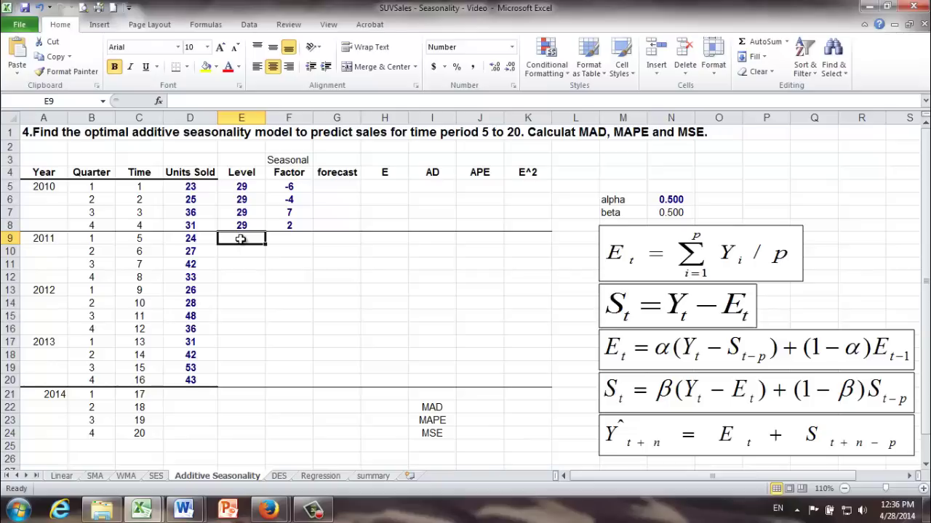
text(=)
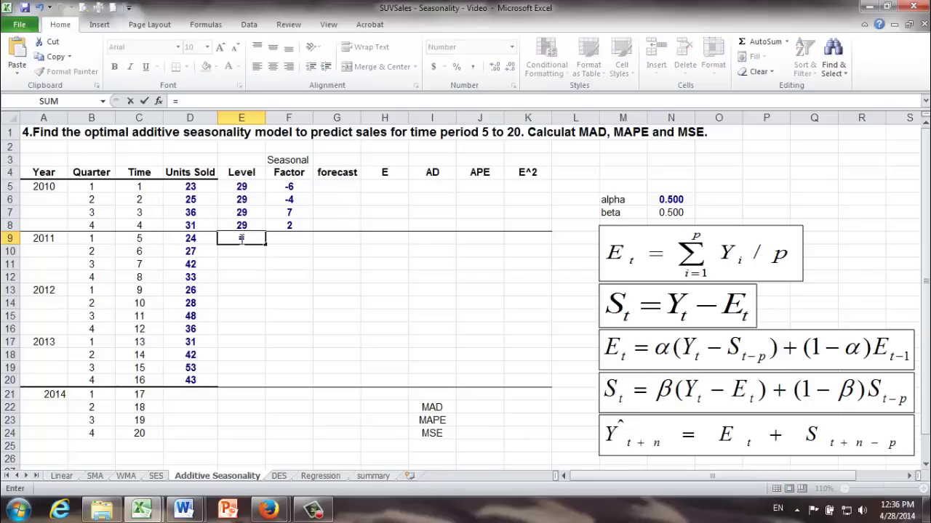
click(657, 200)
key(F4)
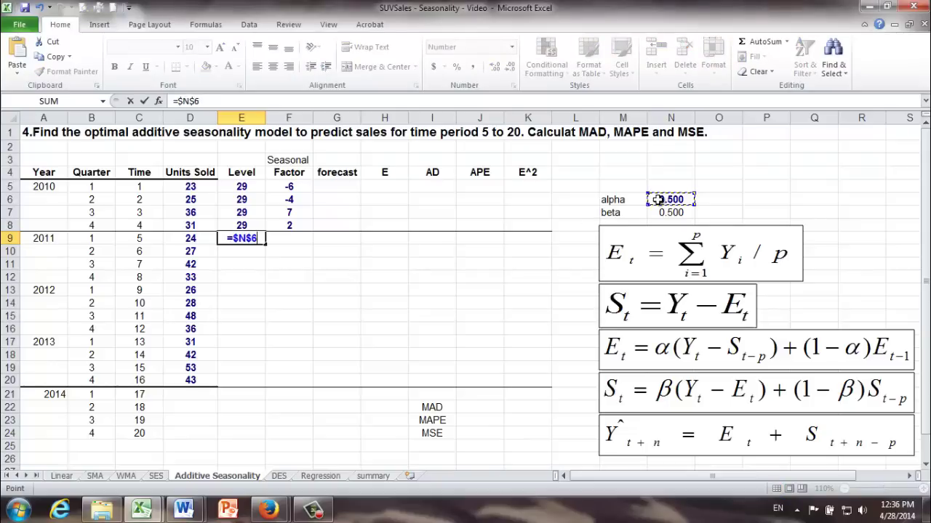
text(*()
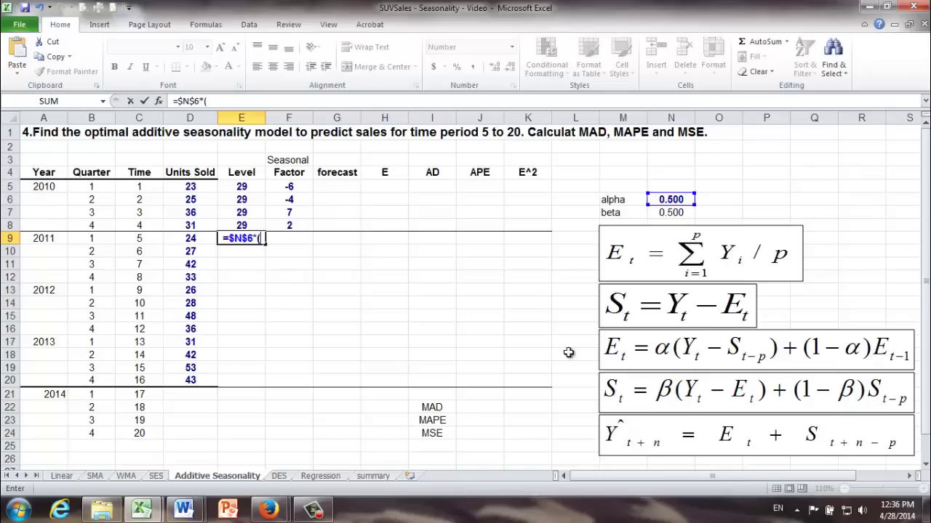
click(186, 241)
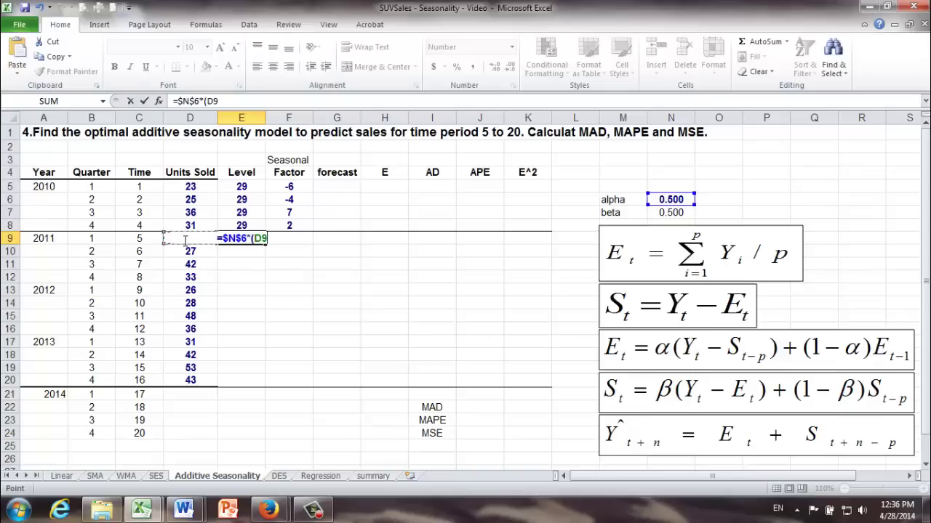
text(-)
click(282, 188)
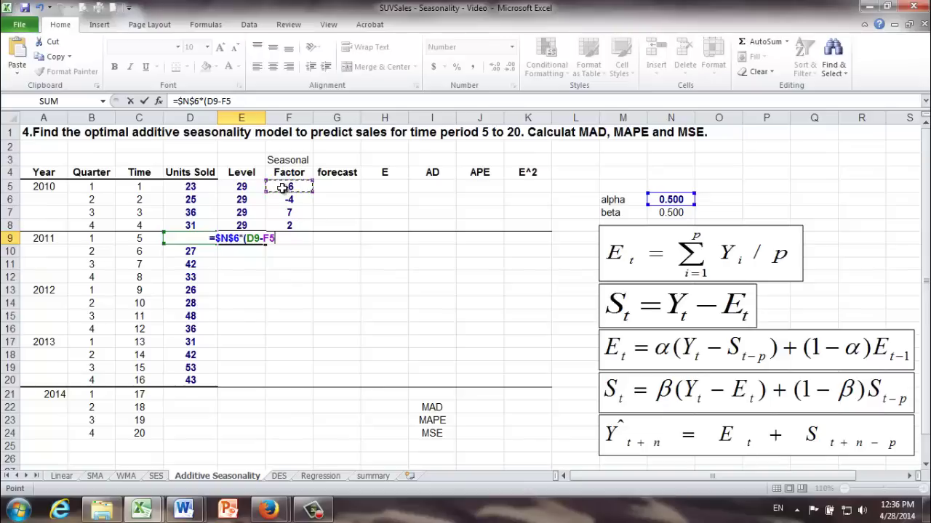
text())
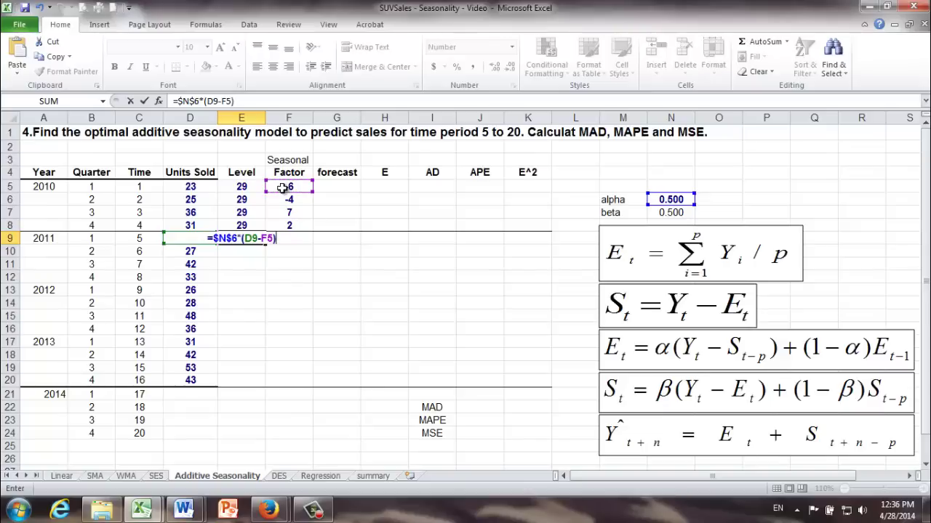
text(+(1-)
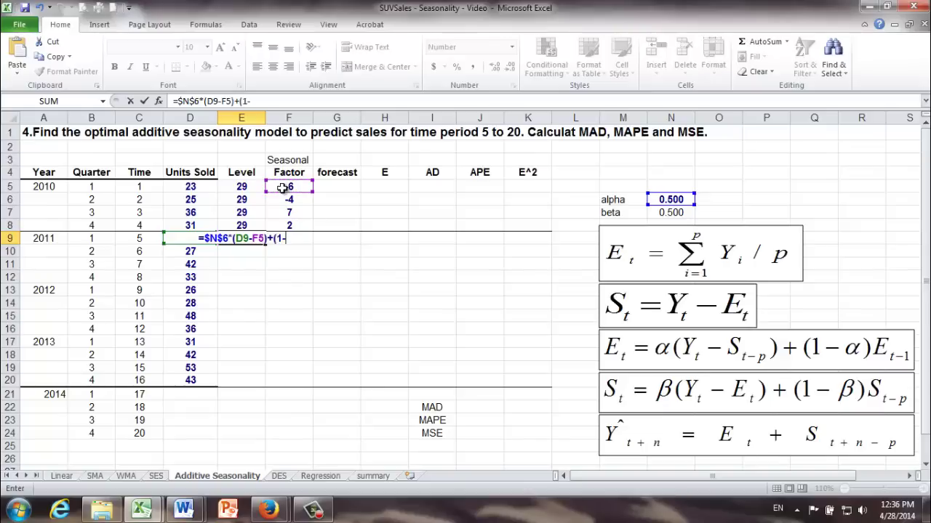
click(668, 199)
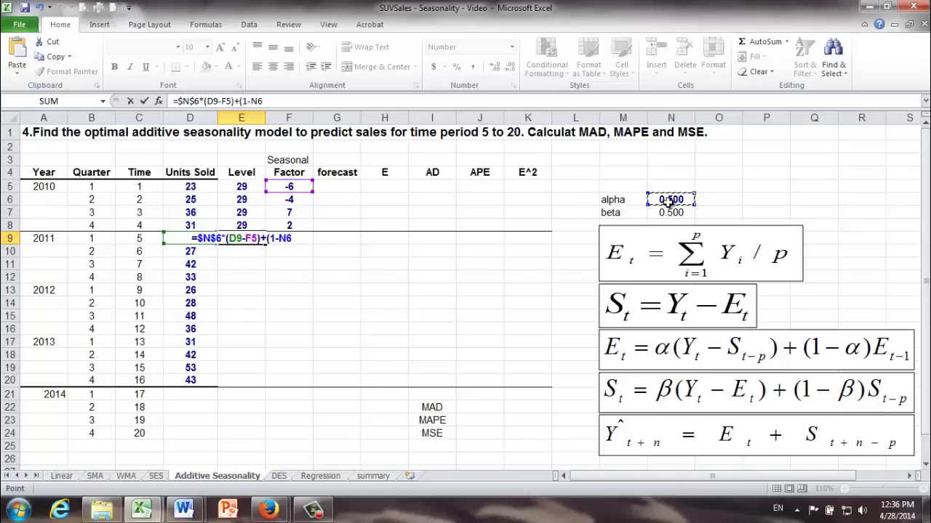
key(F4)
text())
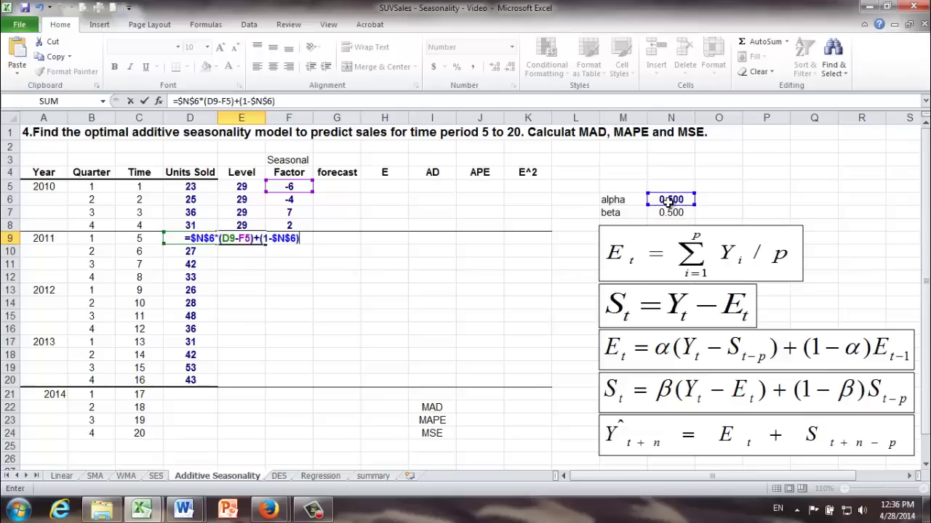
text(*)
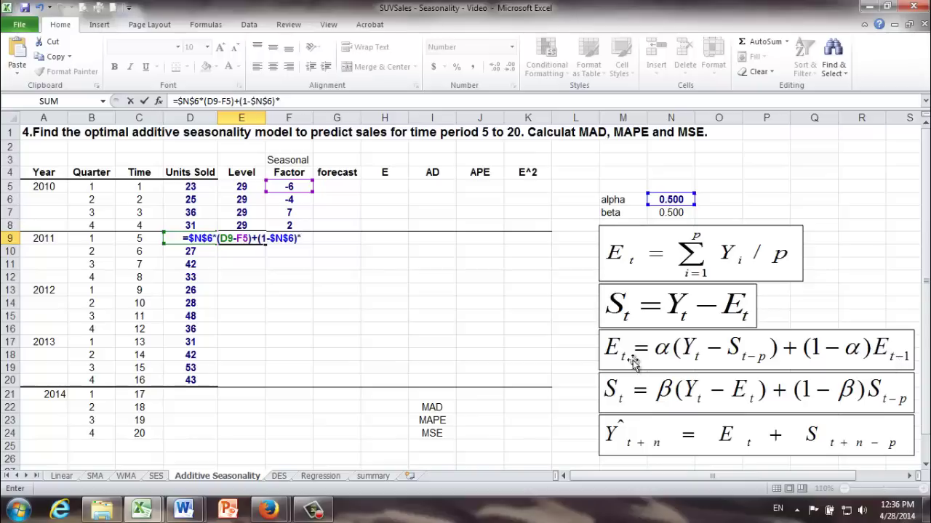
click(229, 225)
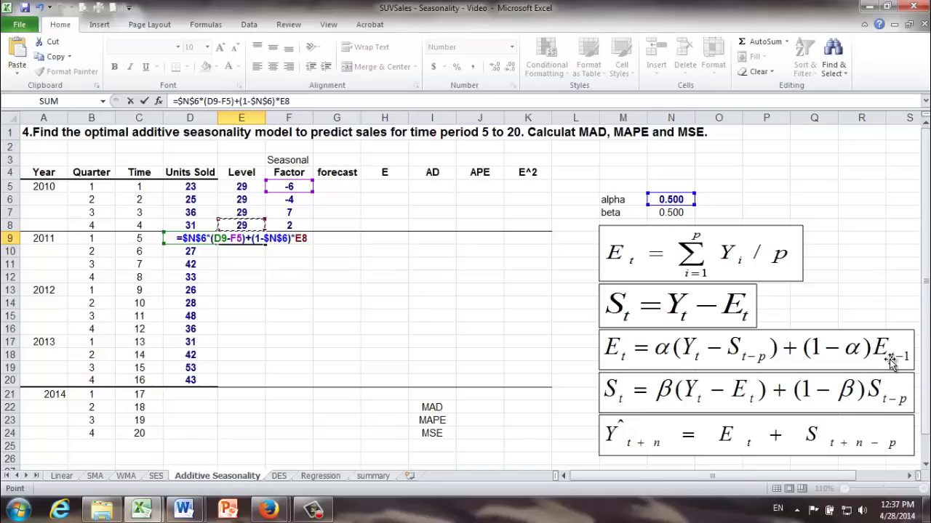
key(Return)
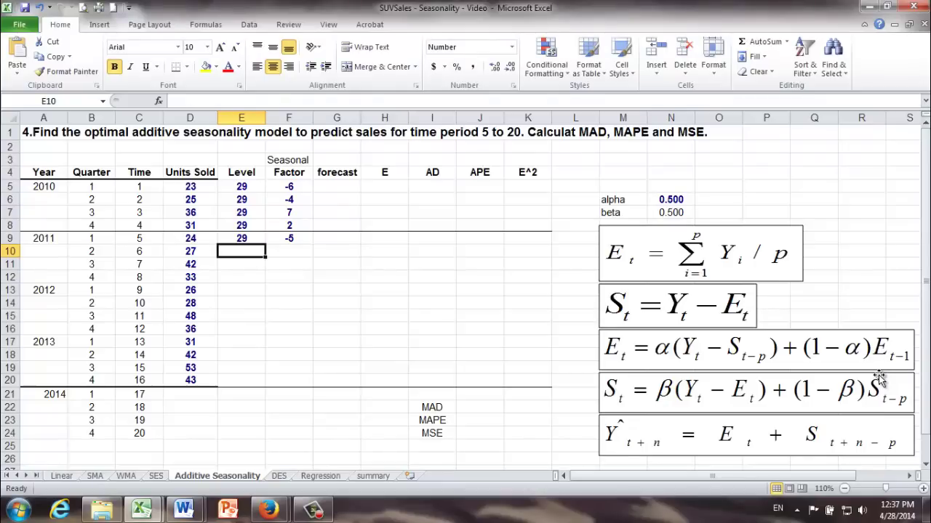
Replace the formula in F9 with the updated seasonal factor =$N$7*(D9-E9)+(1-$N$7)*F5, using absolute references to beta
click(283, 239)
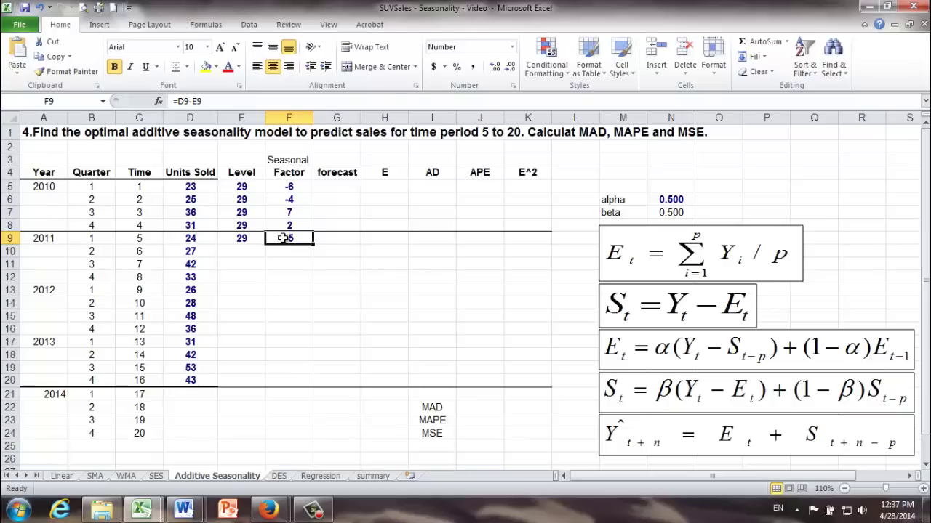
click(667, 406)
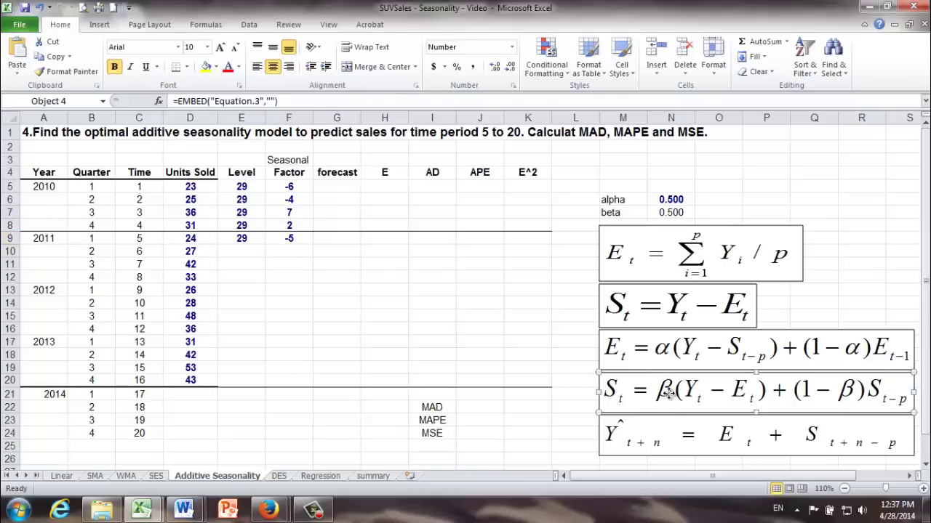
click(289, 242)
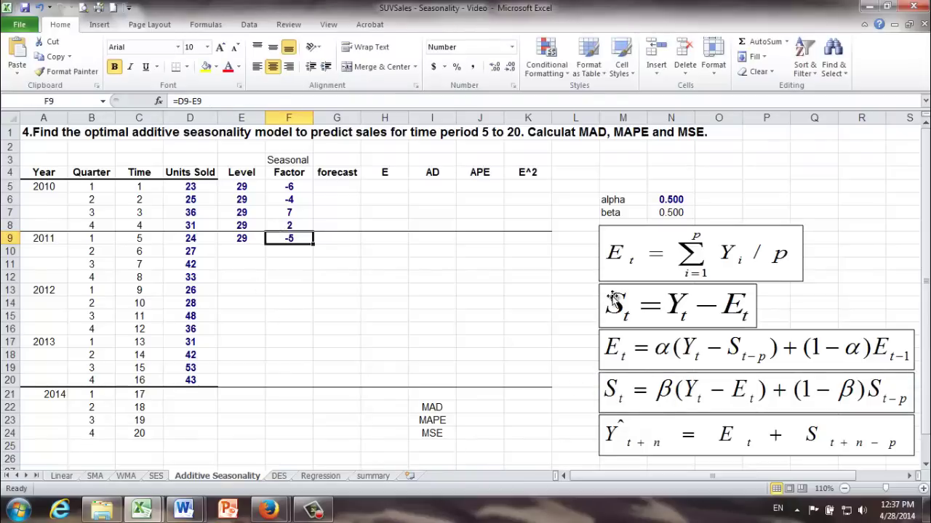
click(629, 305)
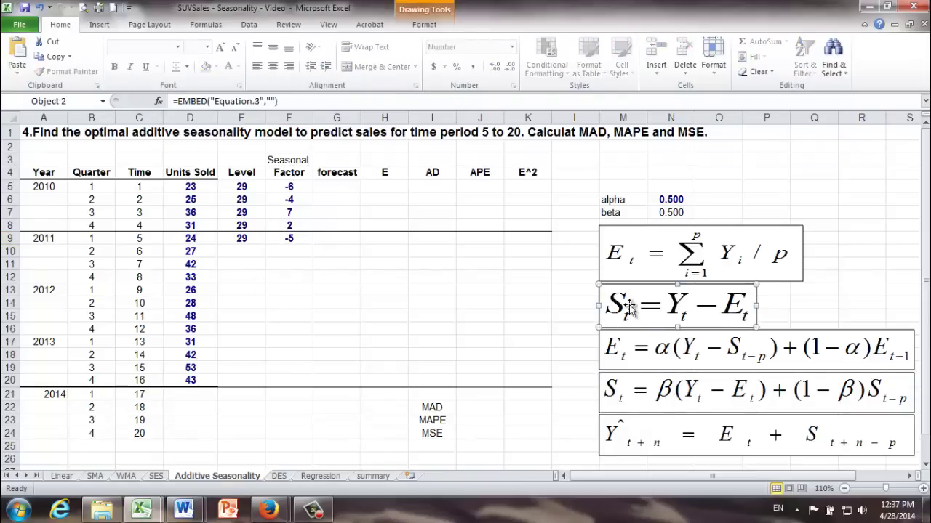
click(275, 241)
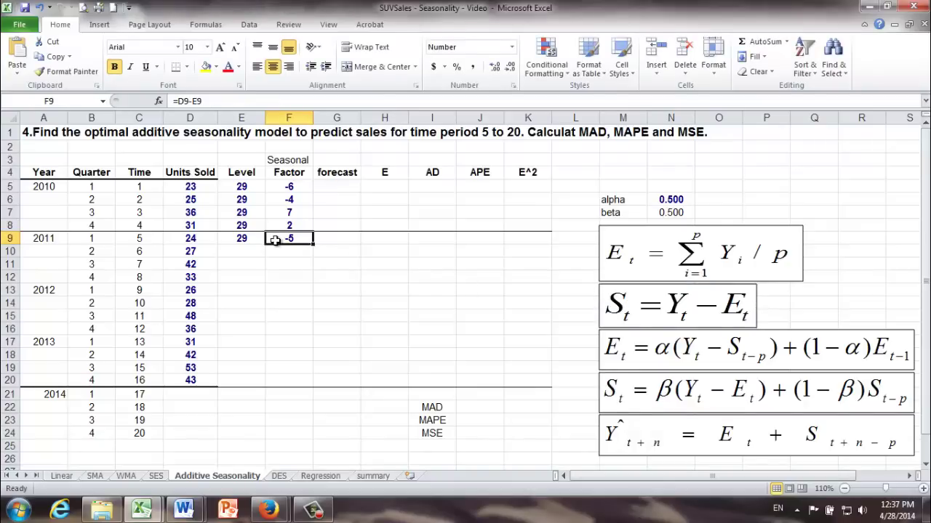
text(=)
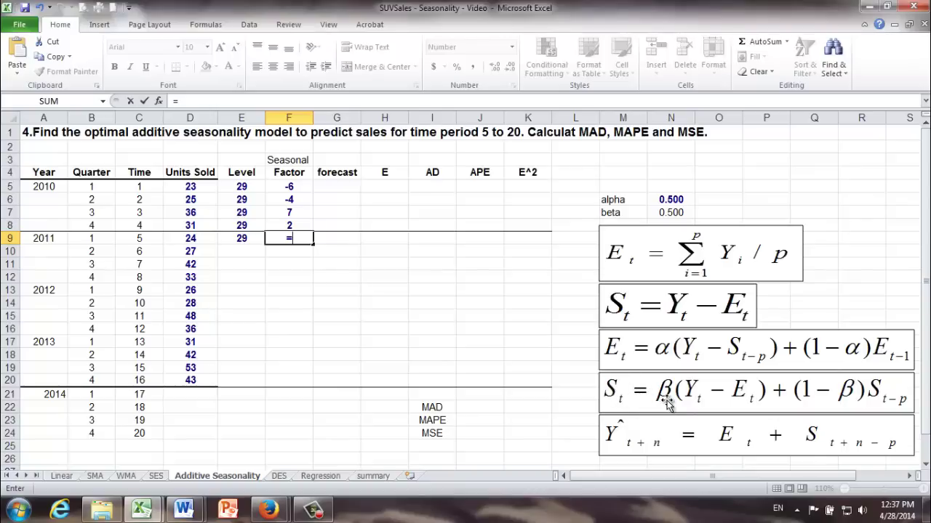
click(675, 213)
key(F4)
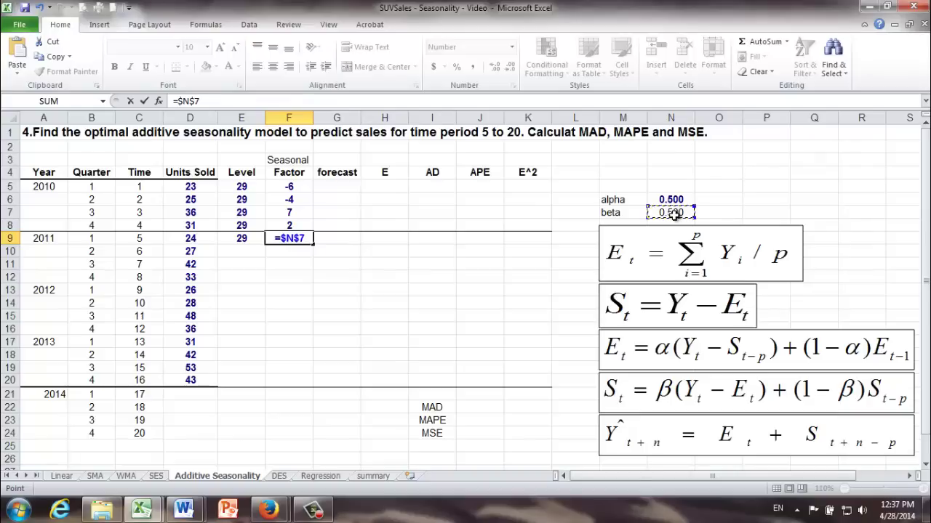
text(*()
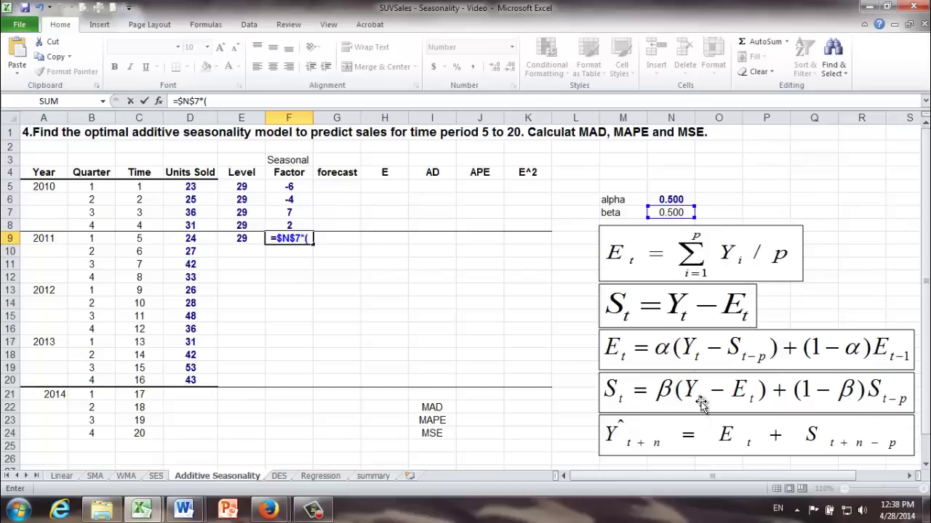
click(187, 240)
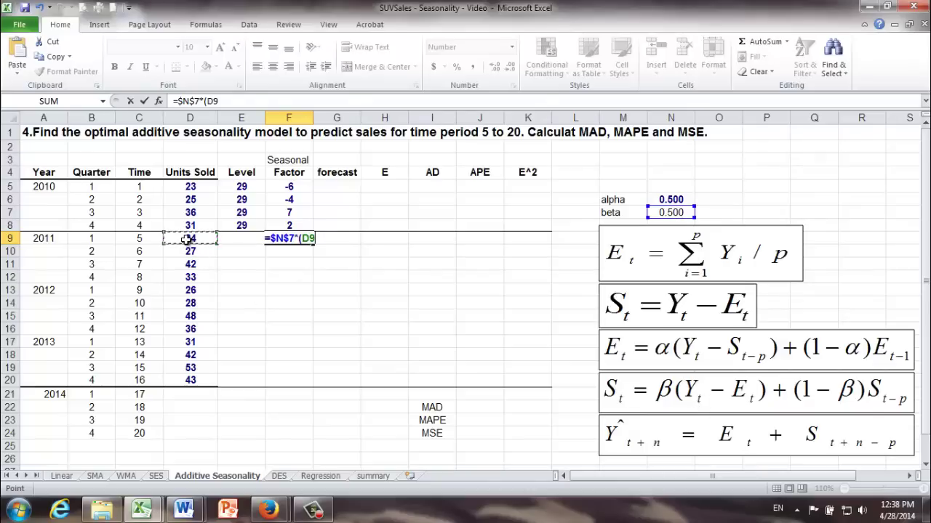
text(-)
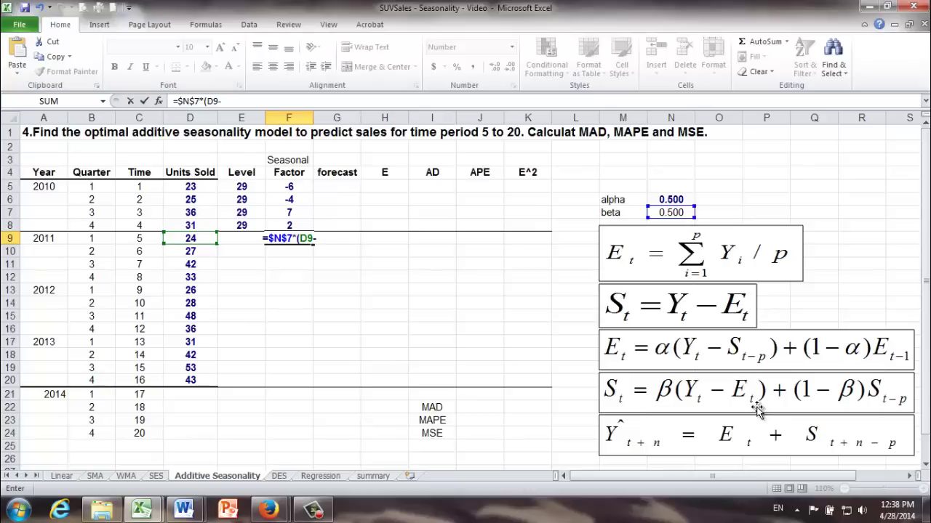
text(E)
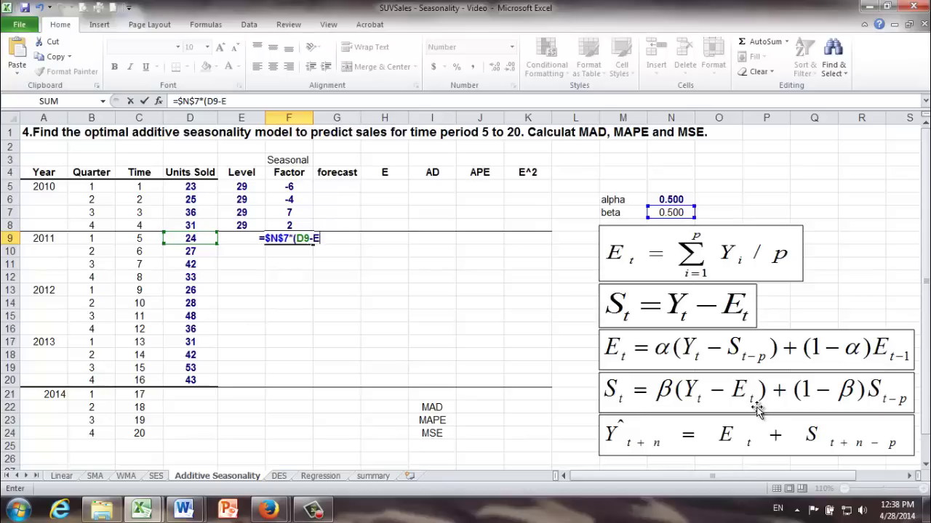
text(9)
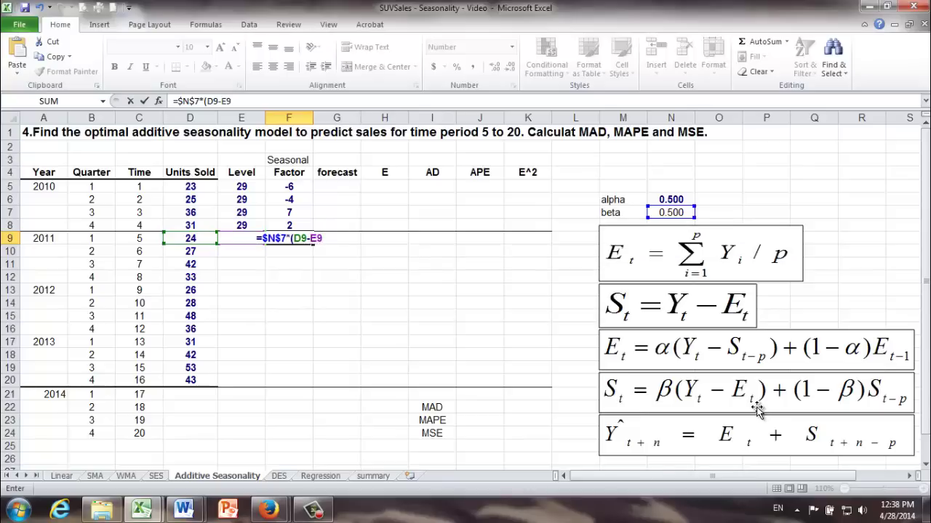
text())
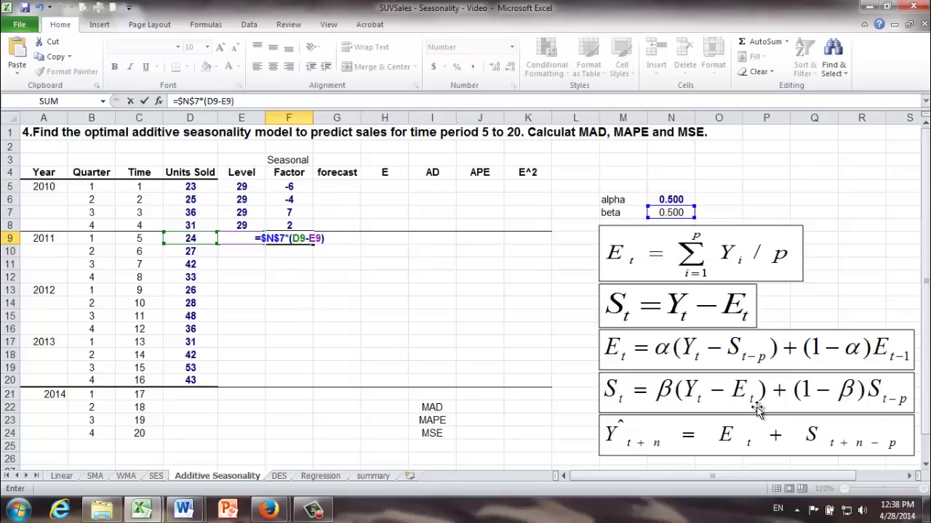
text(+(1)
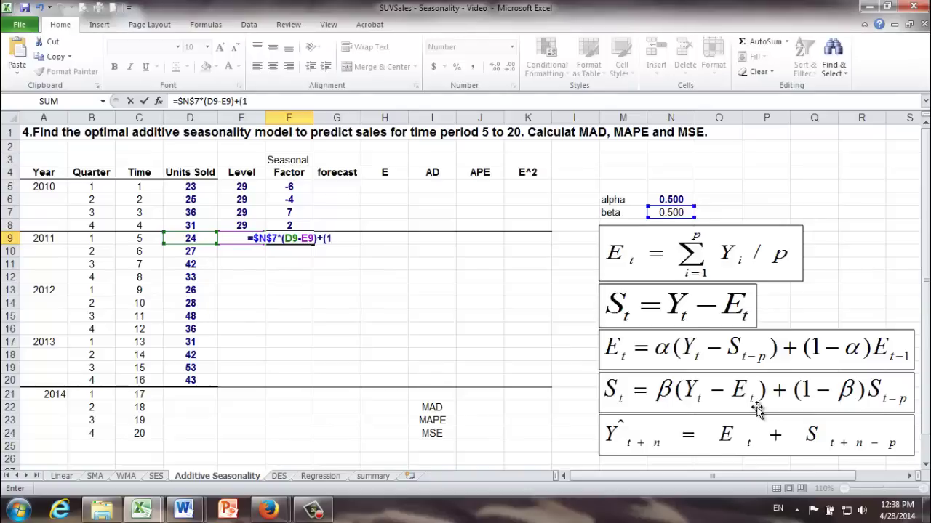
text(-)
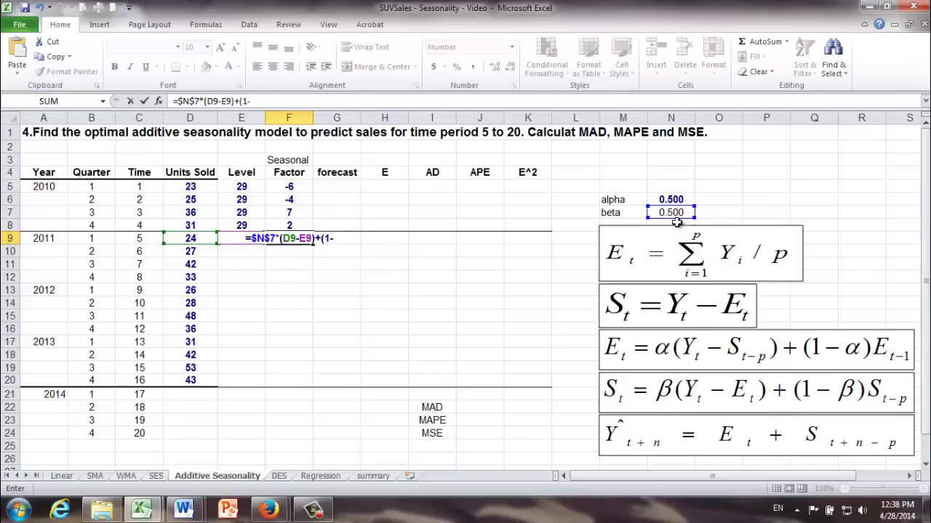
click(676, 213)
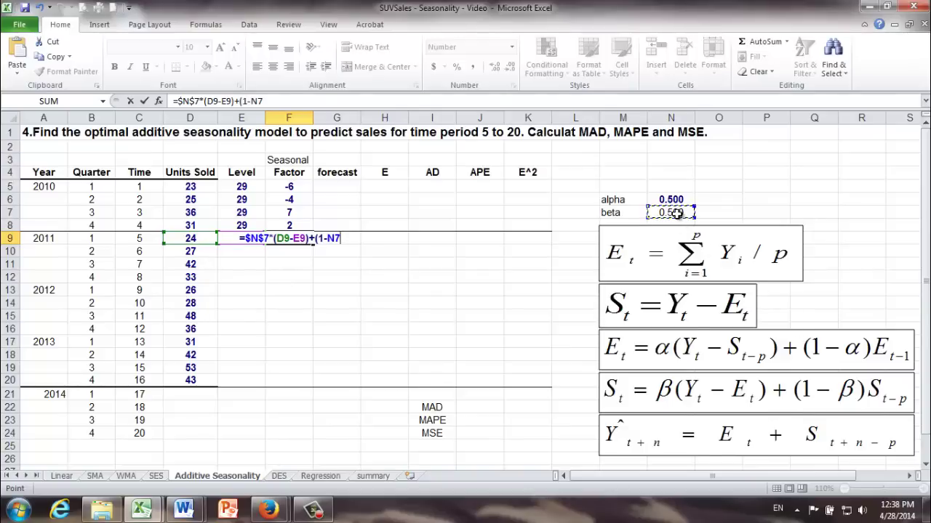
key(F4)
text()*)
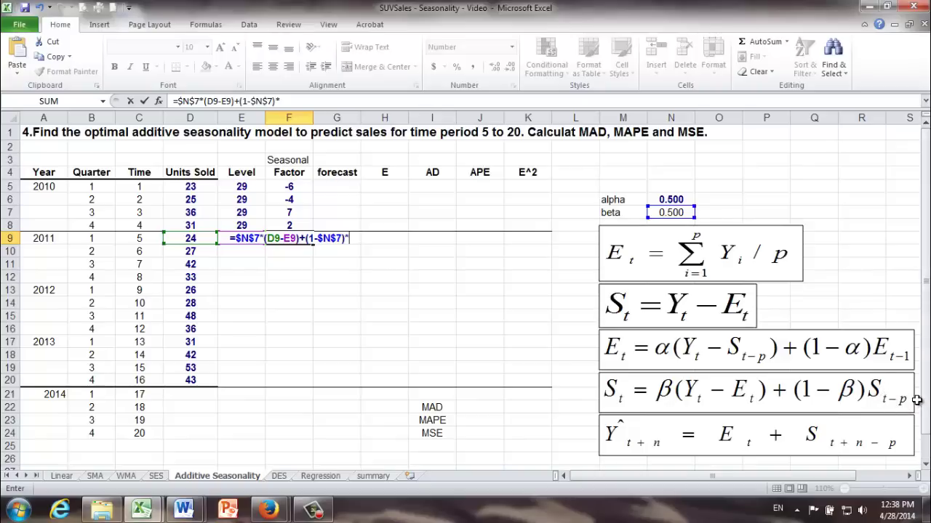
click(292, 187)
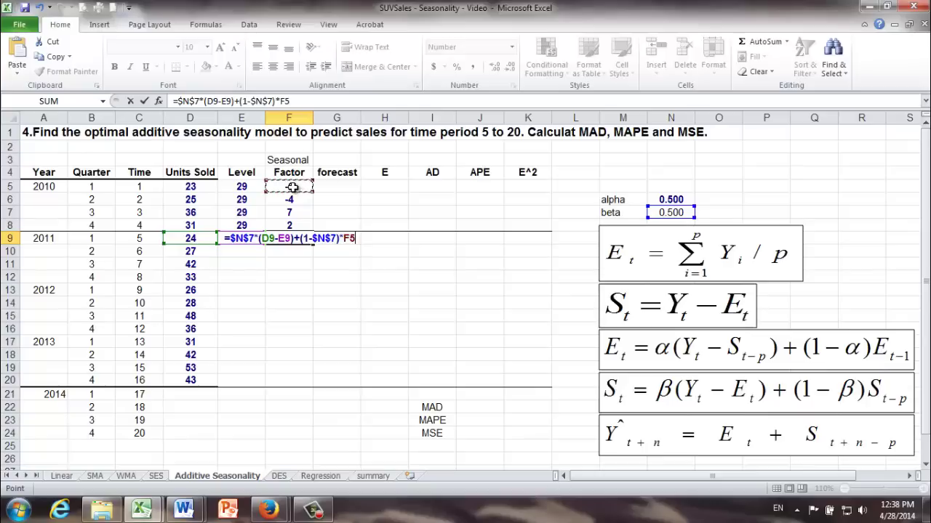
key(Return)
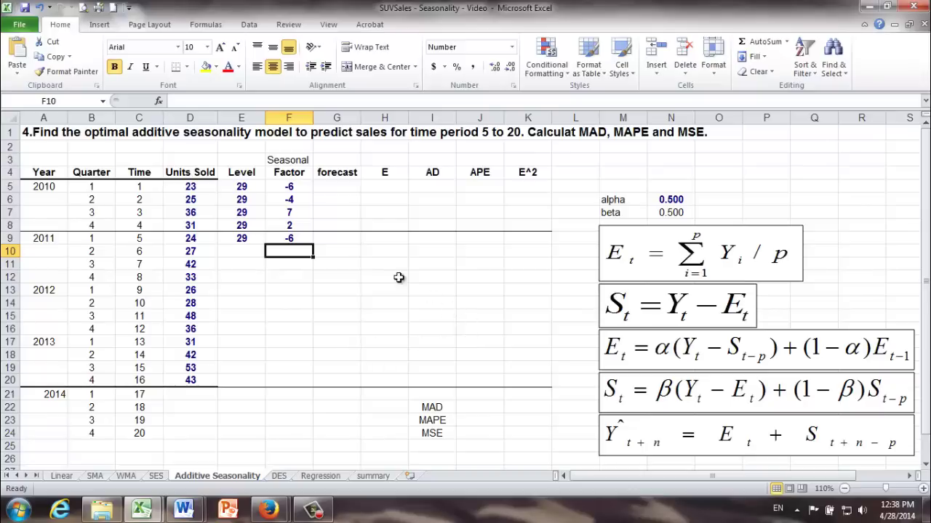
Examine the forecast equation for cell G9 together with the level and seasonal factor cells in E5:F9
click(331, 240)
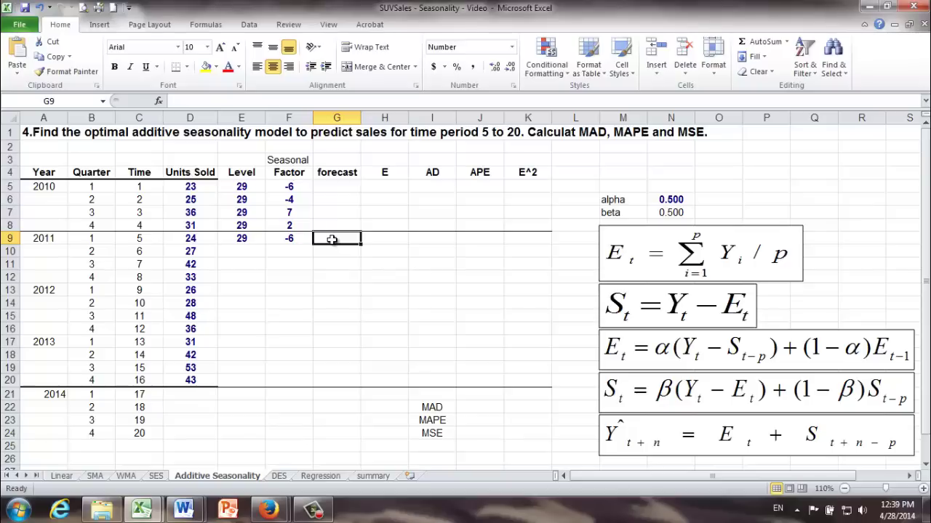
click(670, 439)
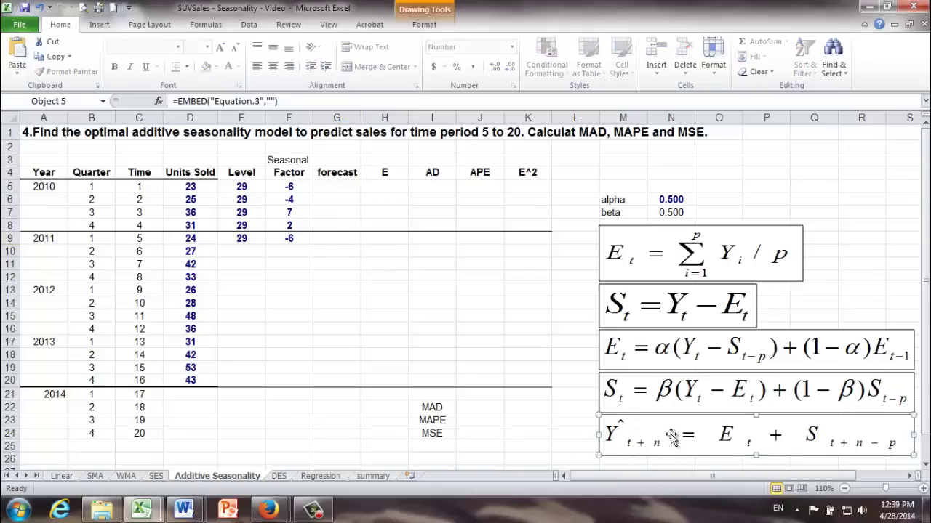
click(343, 237)
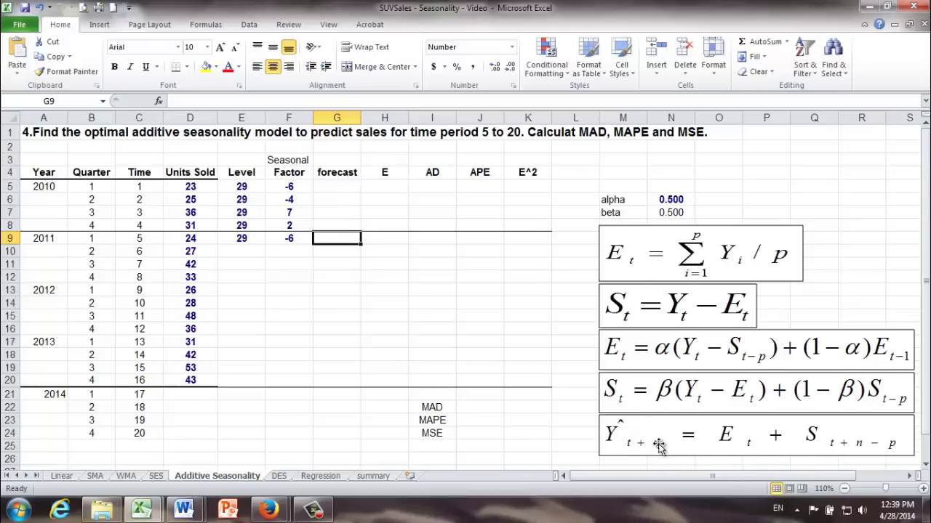
click(235, 240)
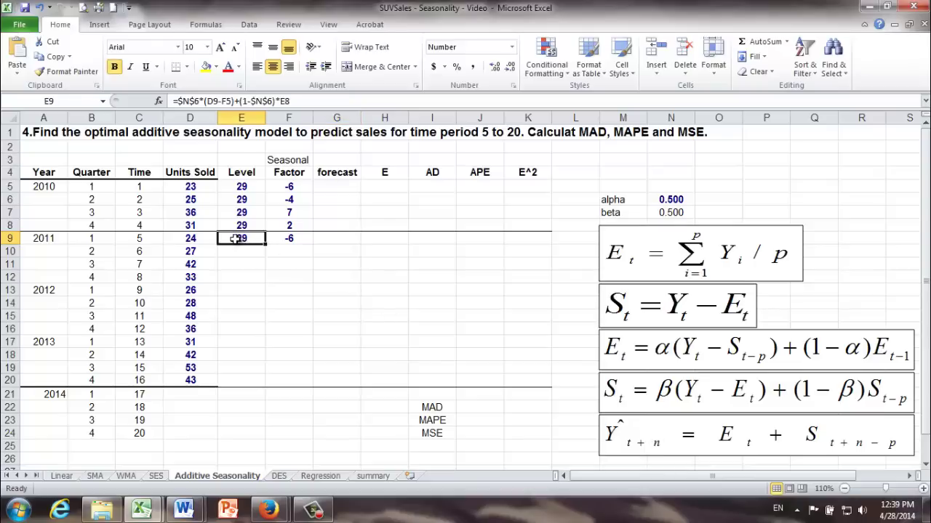
click(288, 238)
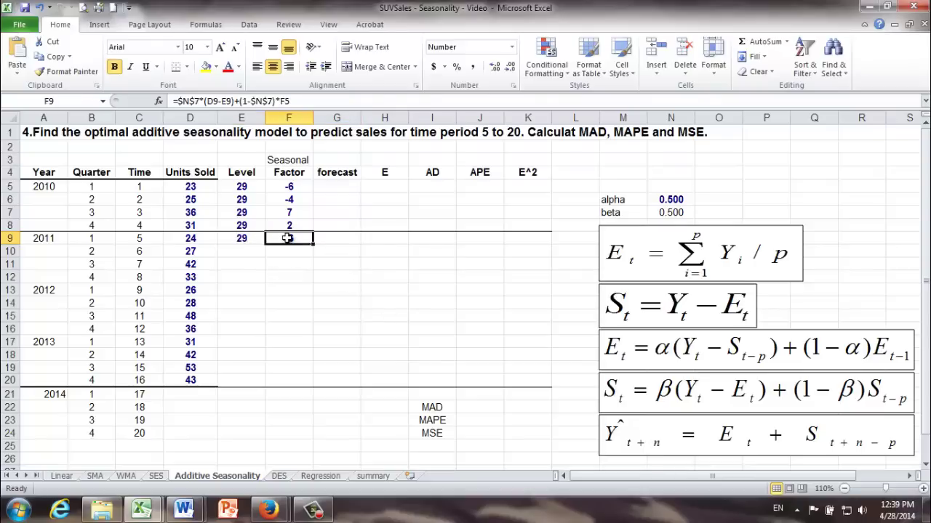
click(324, 238)
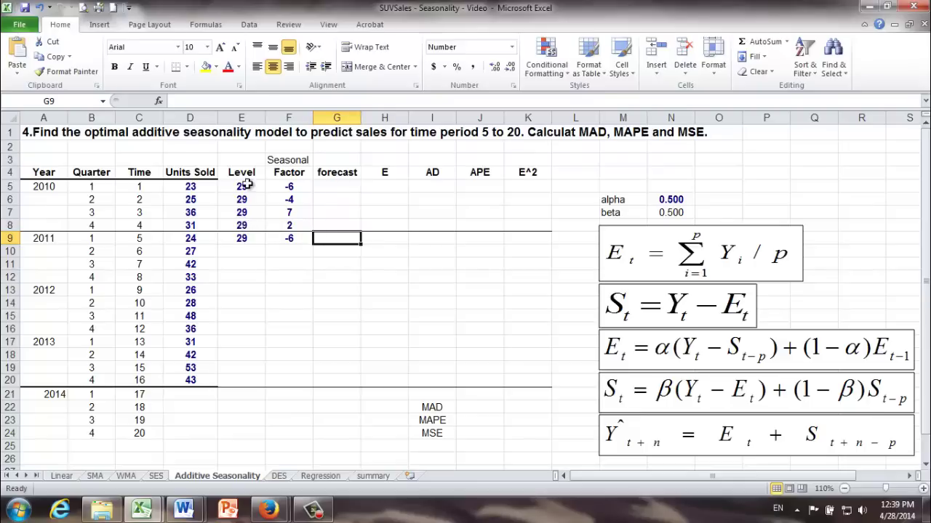
click(247, 185)
click(243, 226)
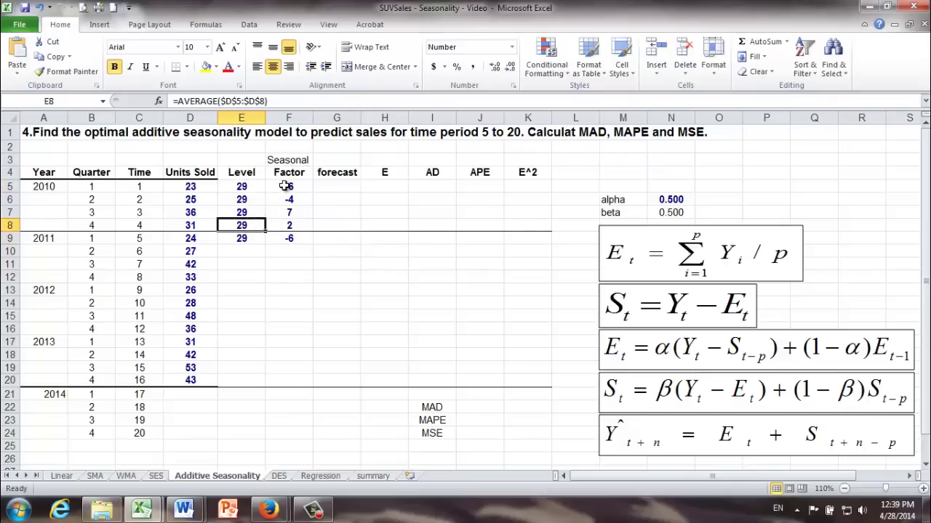
click(288, 225)
Enter =E8+F5 in cell G9 as the forecast for 2011 quarter 1
click(328, 237)
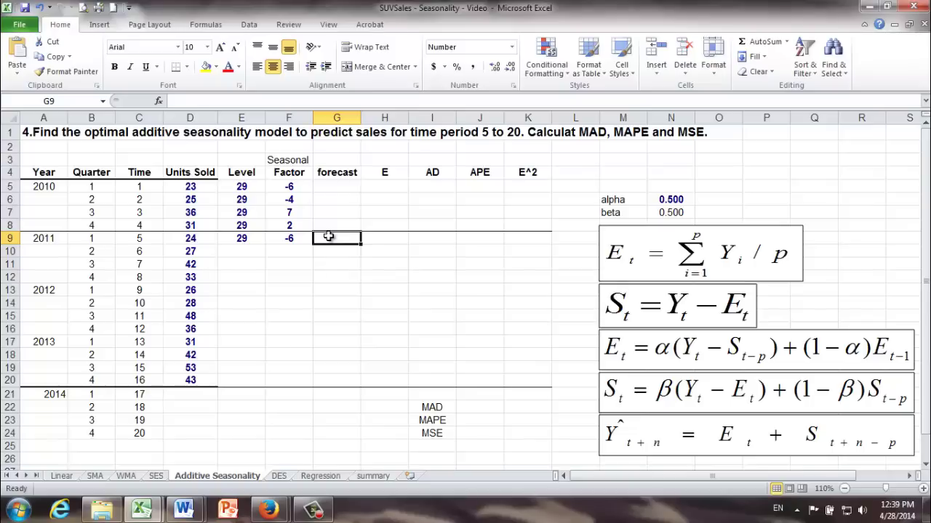
text(=)
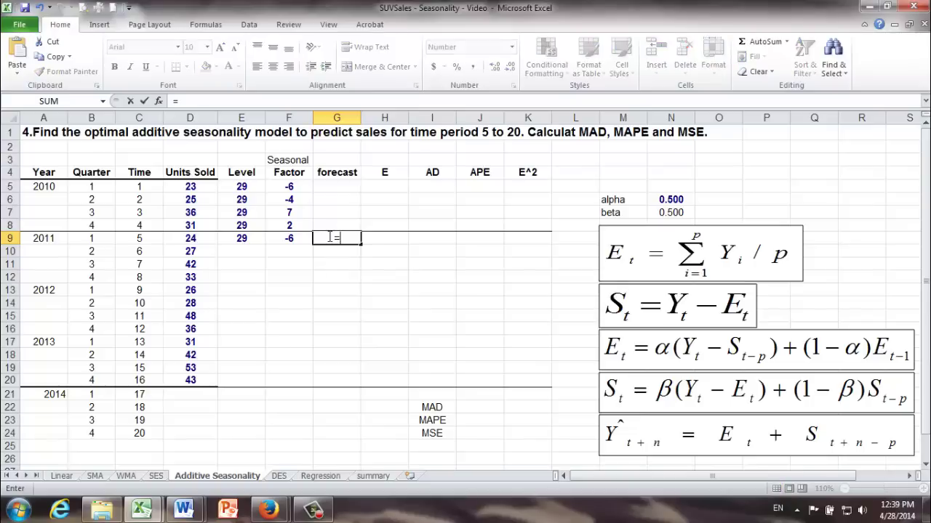
click(239, 226)
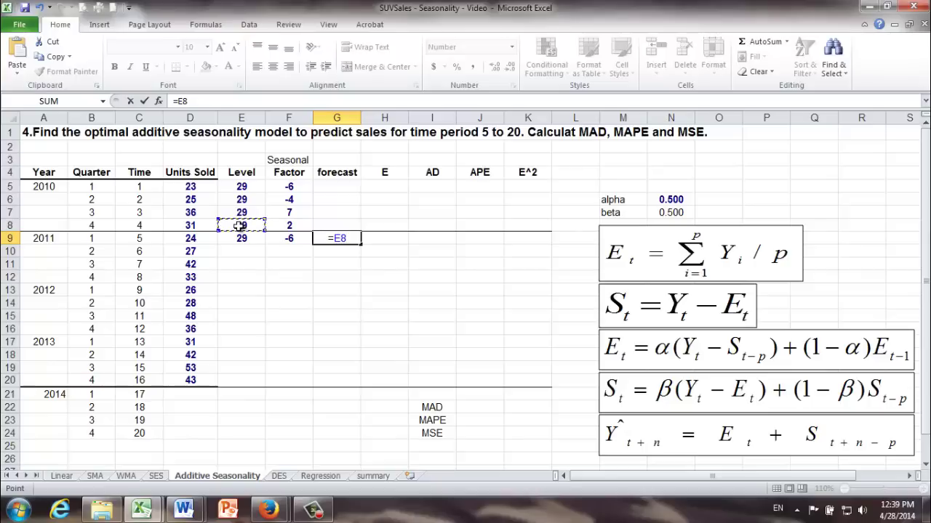
text(+)
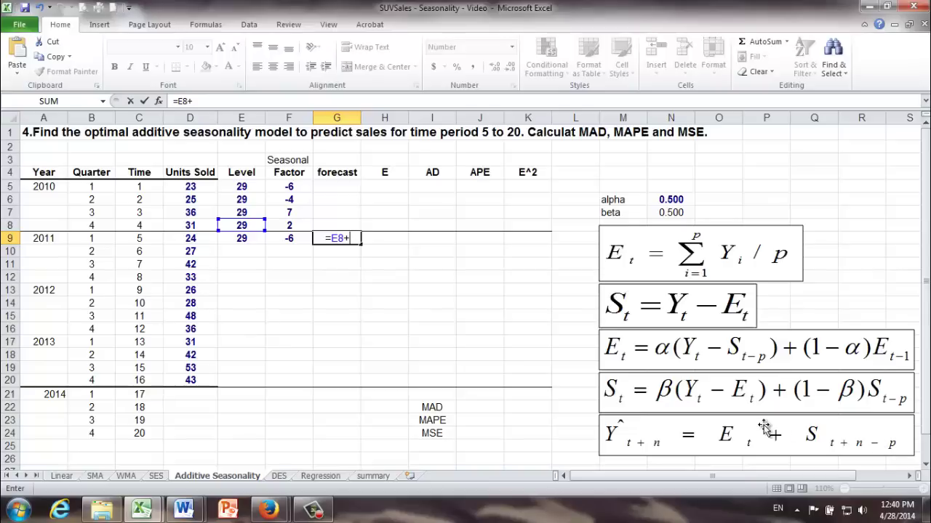
click(290, 188)
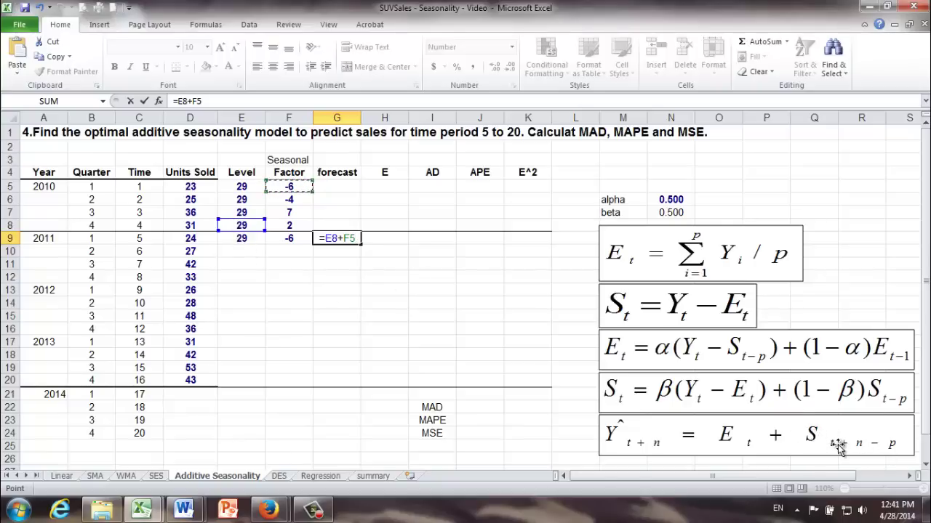
key(Return)
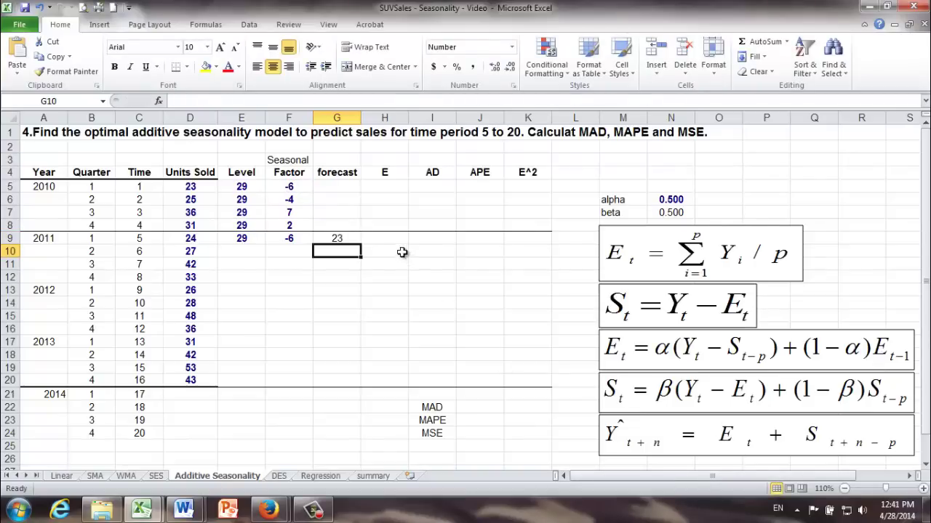
Enter =D9-G9 in cell H9 as the forecast error for 2011 quarter 1
click(380, 239)
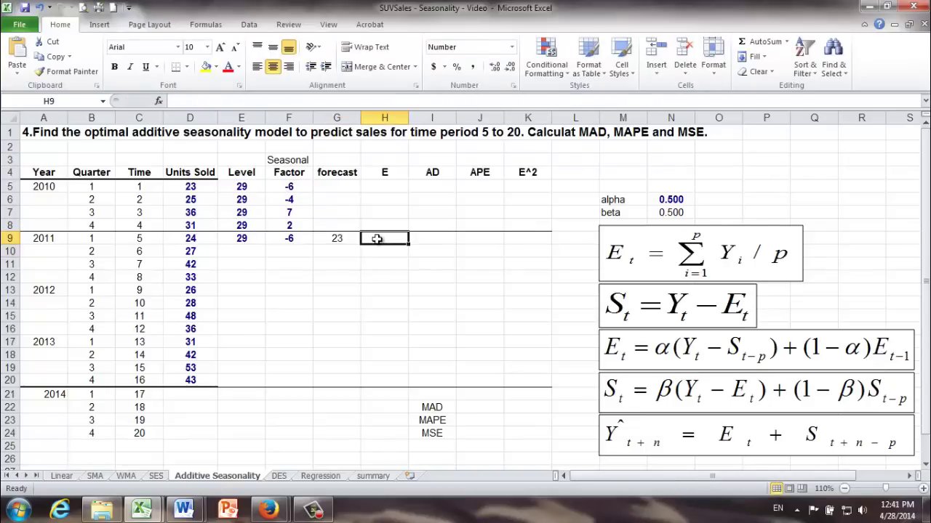
text(=)
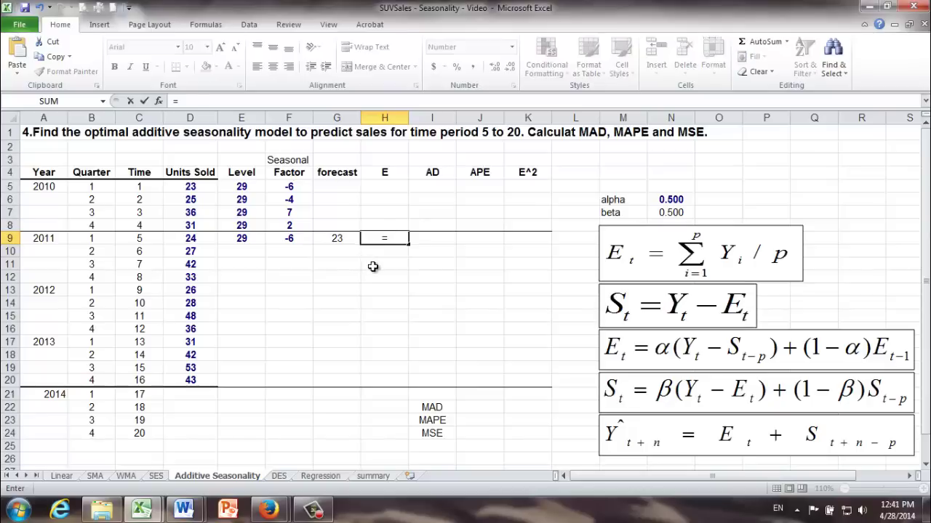
click(188, 239)
text(-)
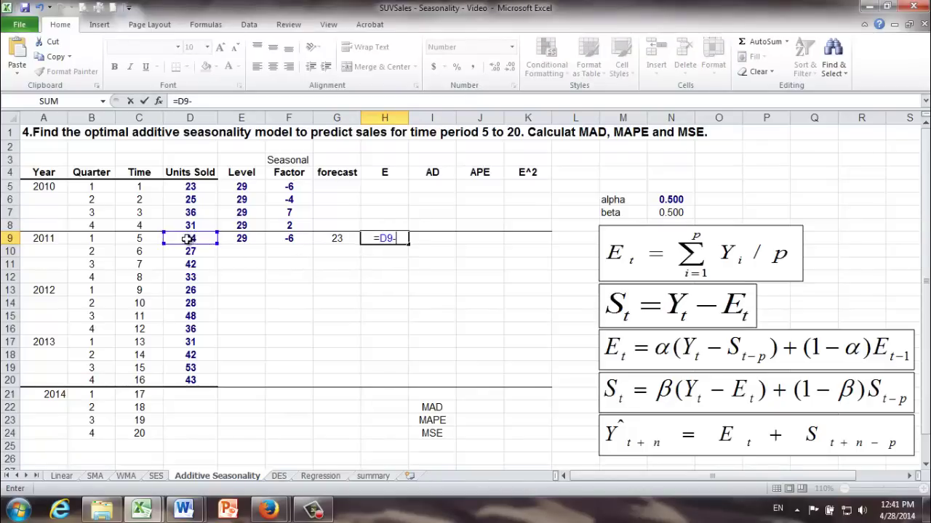
click(333, 239)
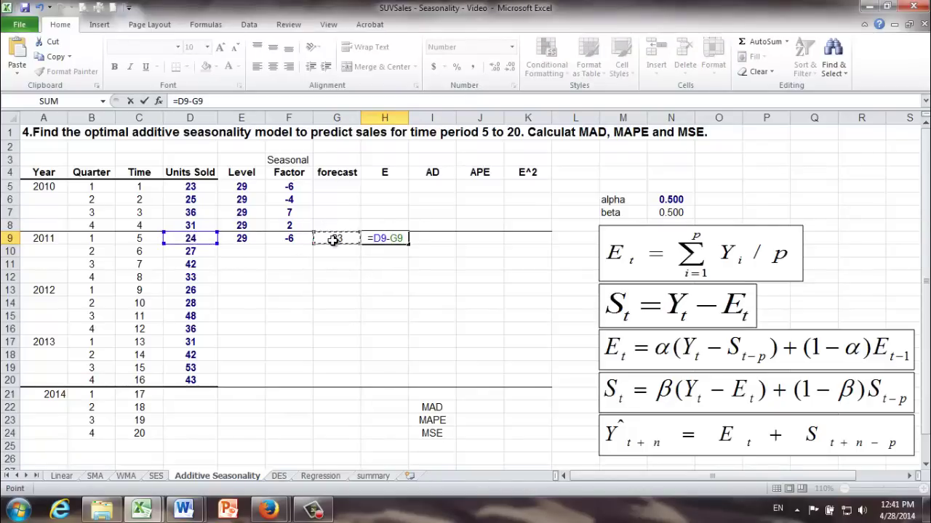
key(Return)
Enter =ABS(H9) in cell I9 as the absolute deviation for 2011 quarter 1
click(431, 240)
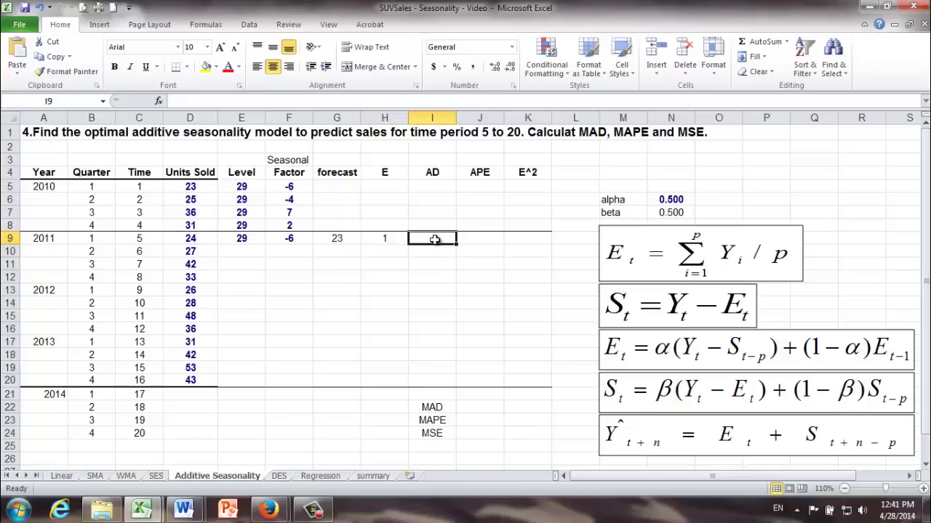
text(=abs()
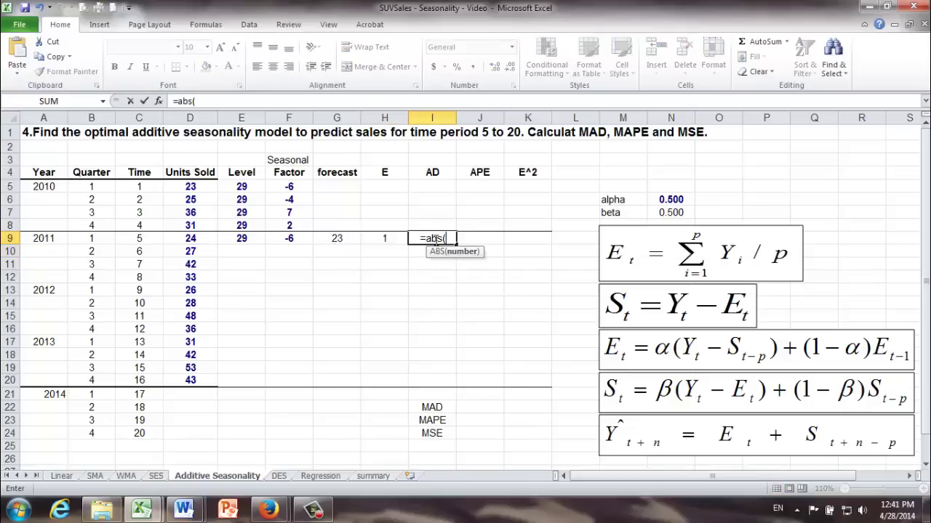
click(377, 241)
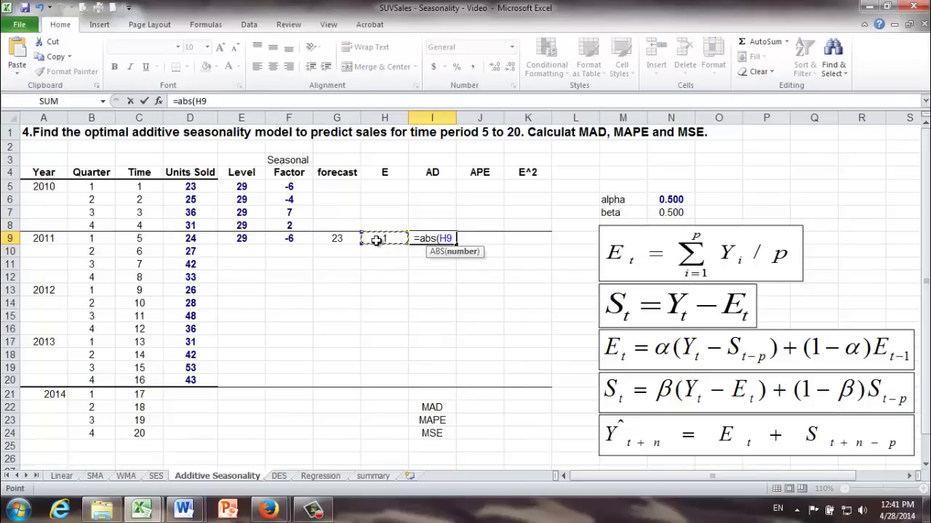
key(Tab)
Enter =ABS(H9/D9) in cell J9 as the absolute percentage error for 2011 quarter 1
text(=a)
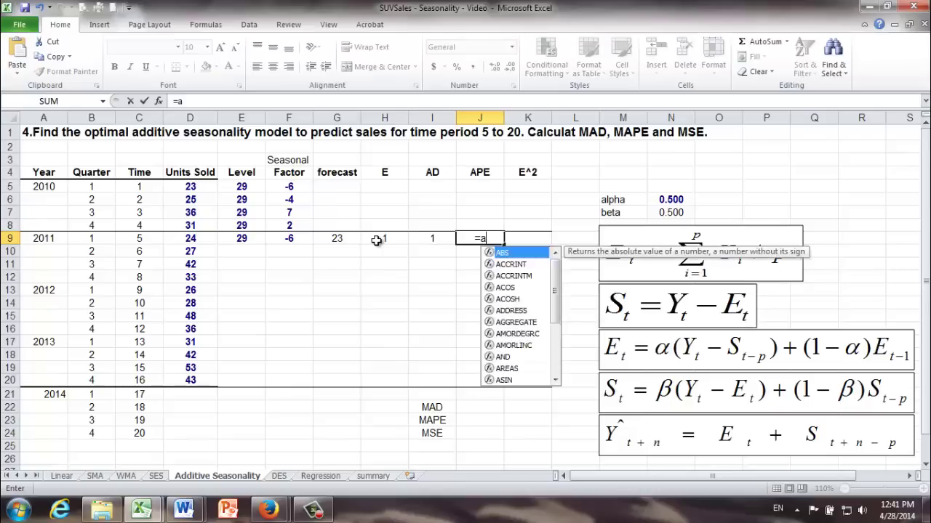
text(bs()
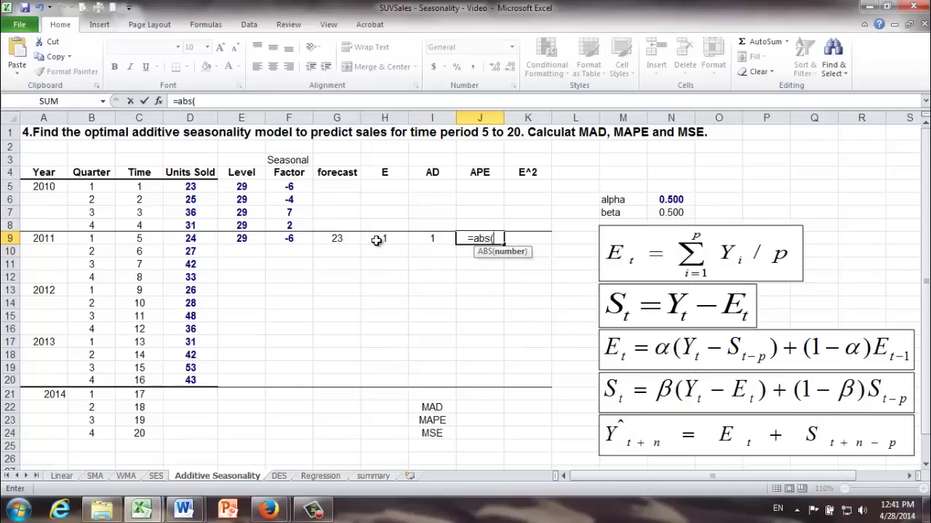
click(378, 241)
text(/)
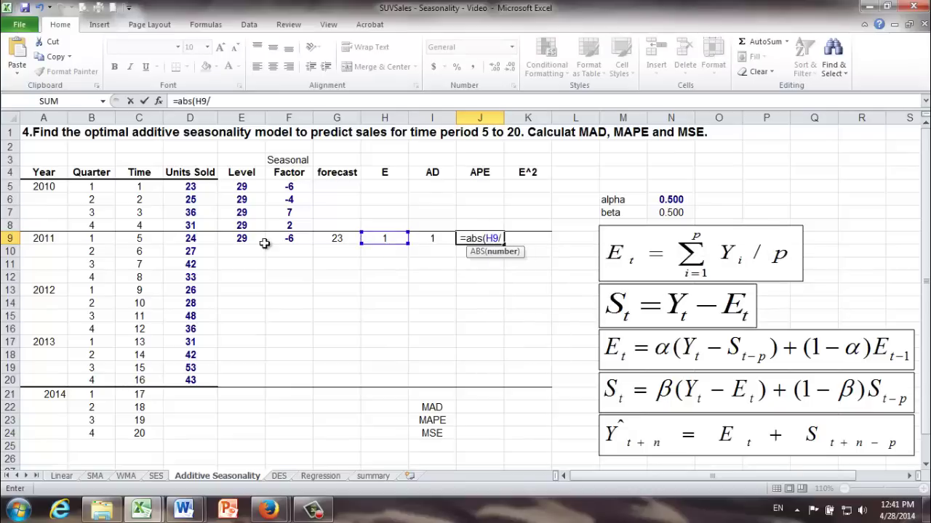
click(191, 240)
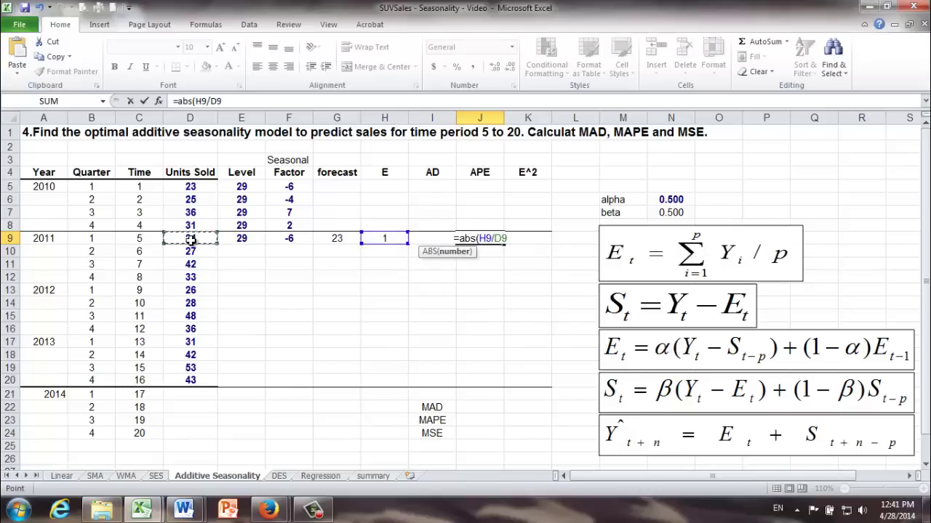
text())
key(Return)
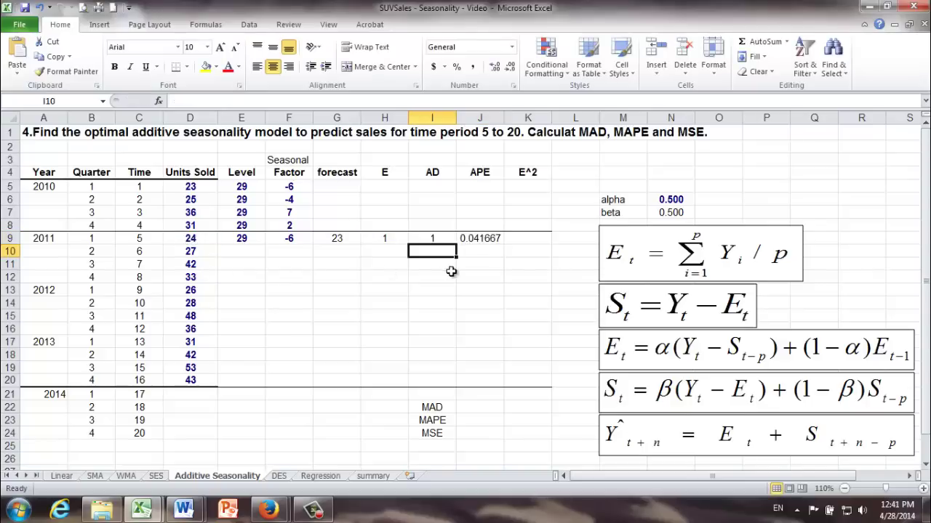
Enter =H9^2 in cell K9 as the squared error for 2011 quarter 1
click(514, 238)
text(=)
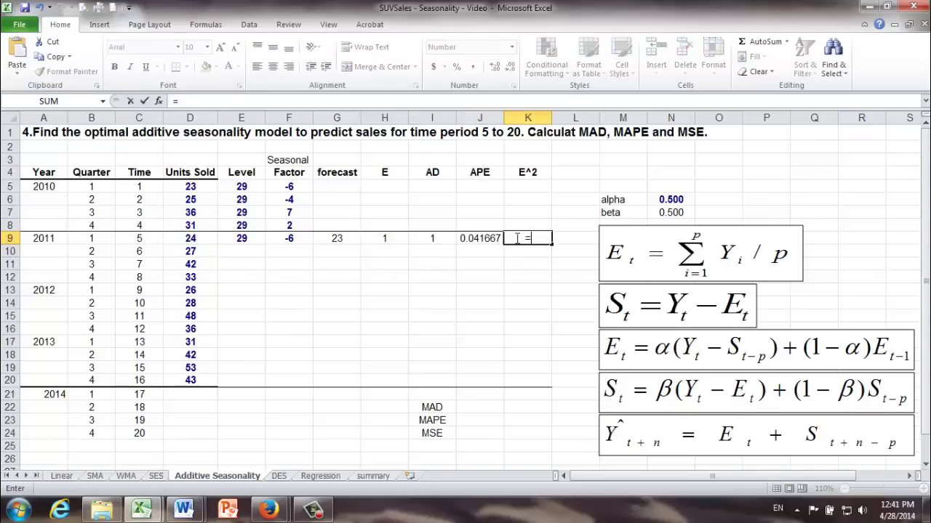
click(393, 239)
text(^2)
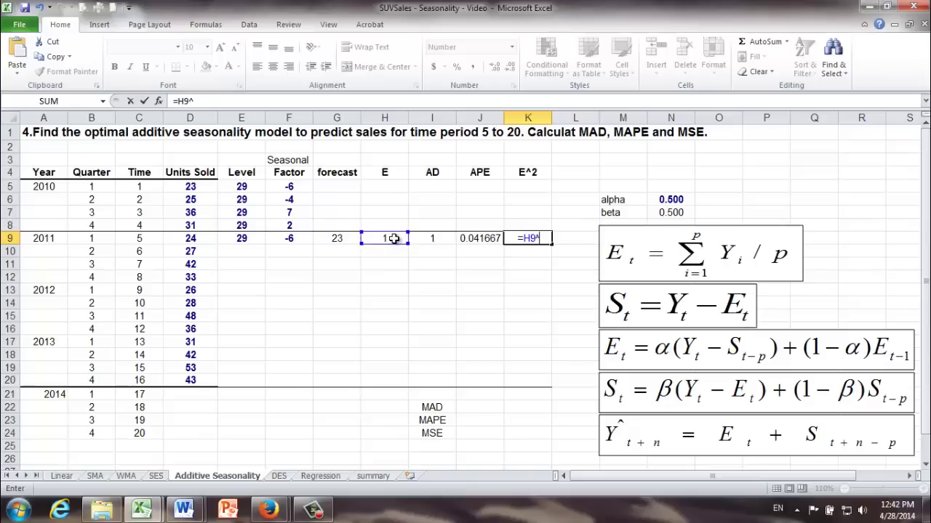
key(Return)
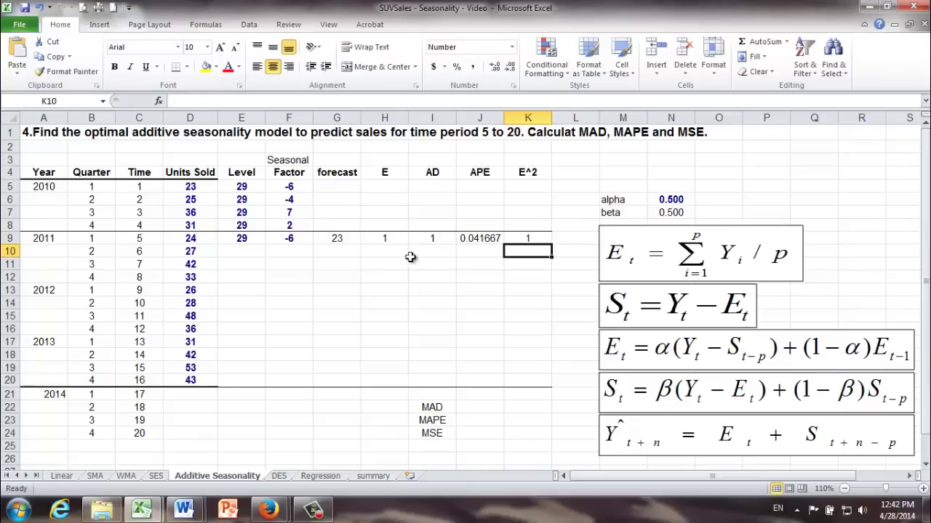
Fill the level, seasonal factor, forecast and error formulas in E9:K9 down through row 20
click(428, 291)
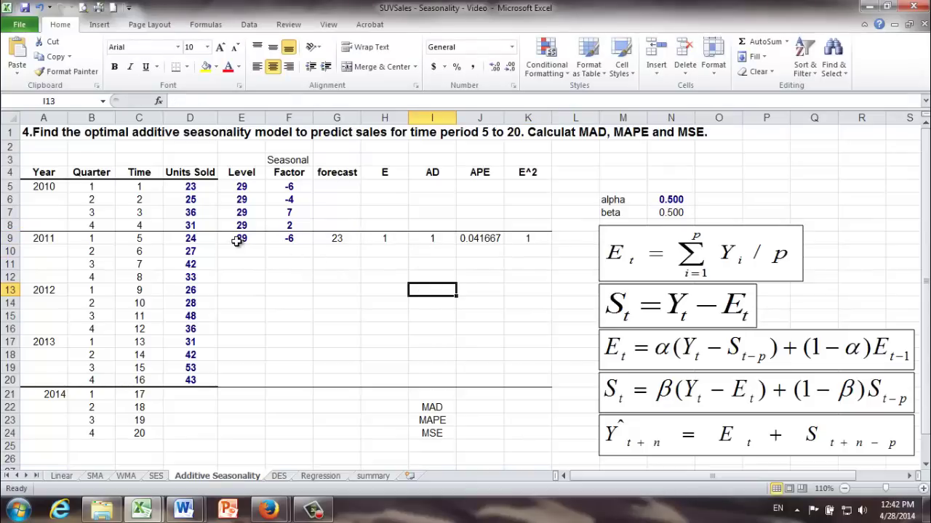
drag(237, 242, 547, 386)
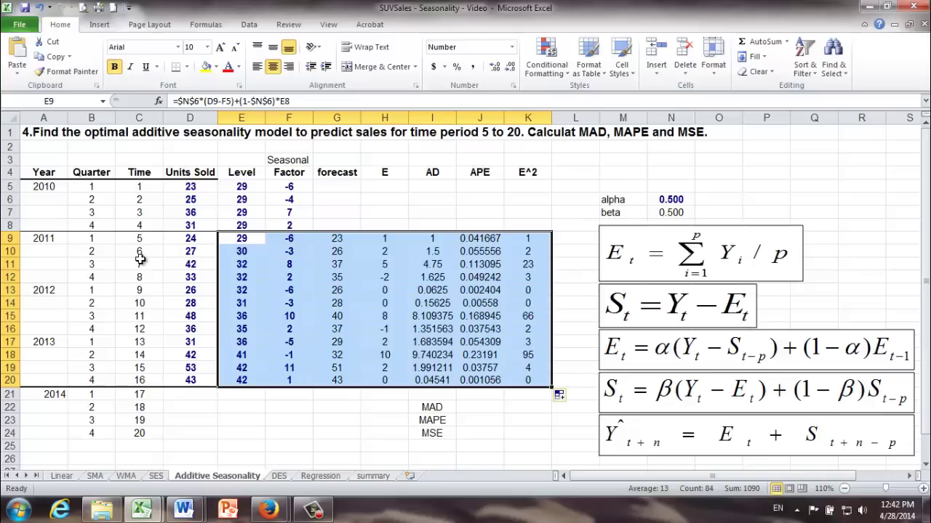
click(239, 394)
key(Up)
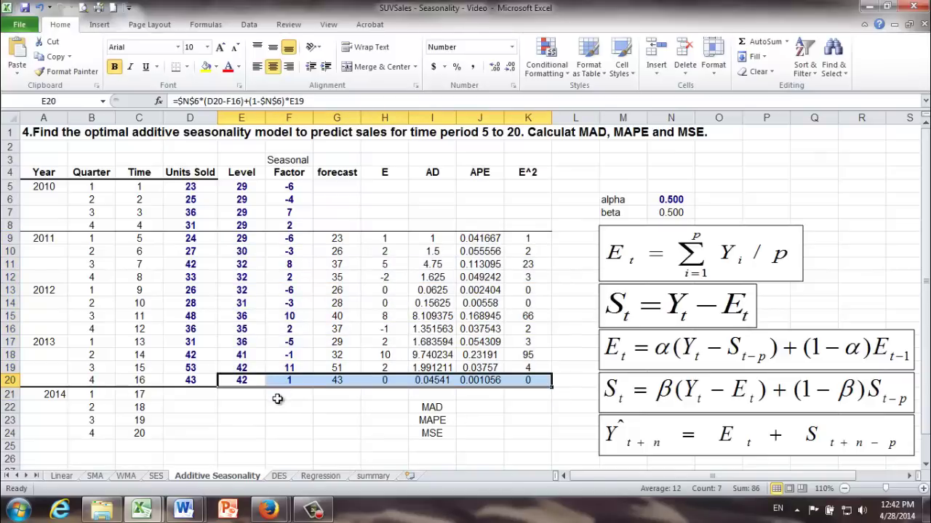
Enter =E20+F17 in cell G21 as the forecast for 2014 quarter 1, adding the last level and the 2013 quarter 1 seasonal factor
click(250, 405)
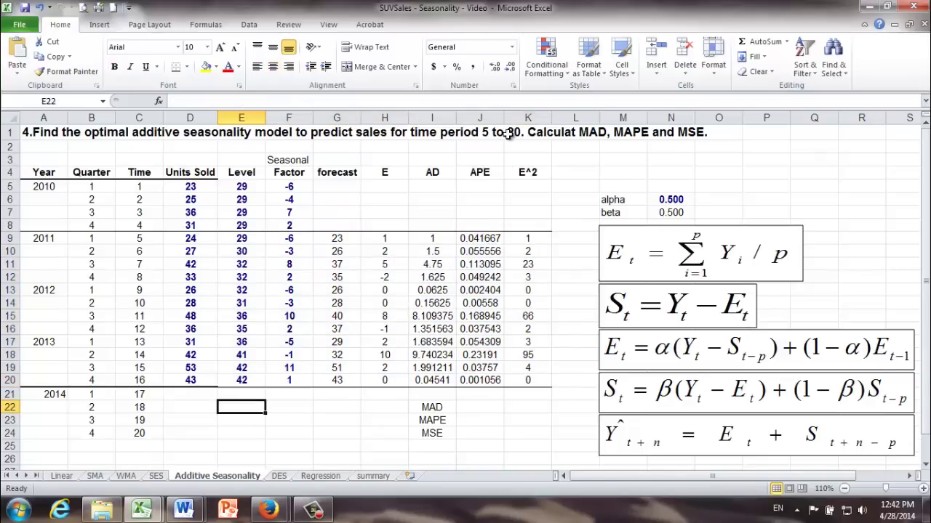
click(460, 132)
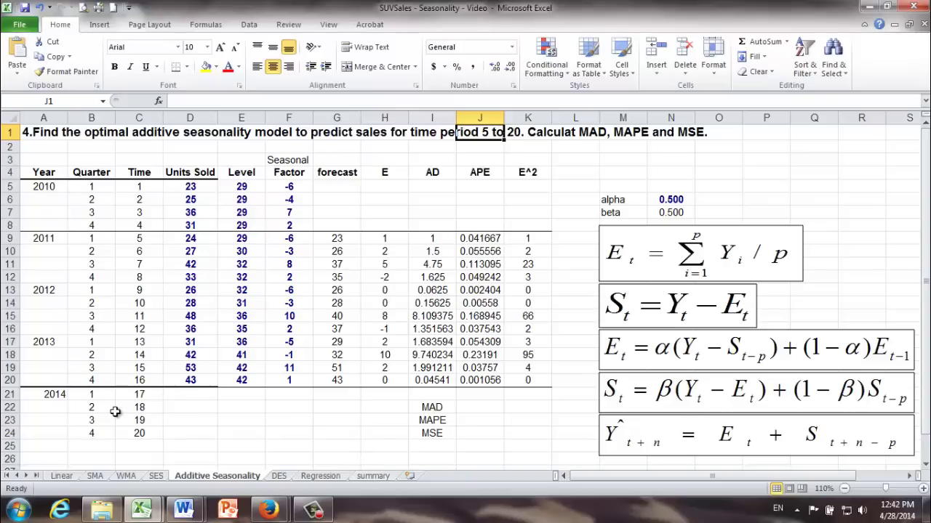
click(132, 395)
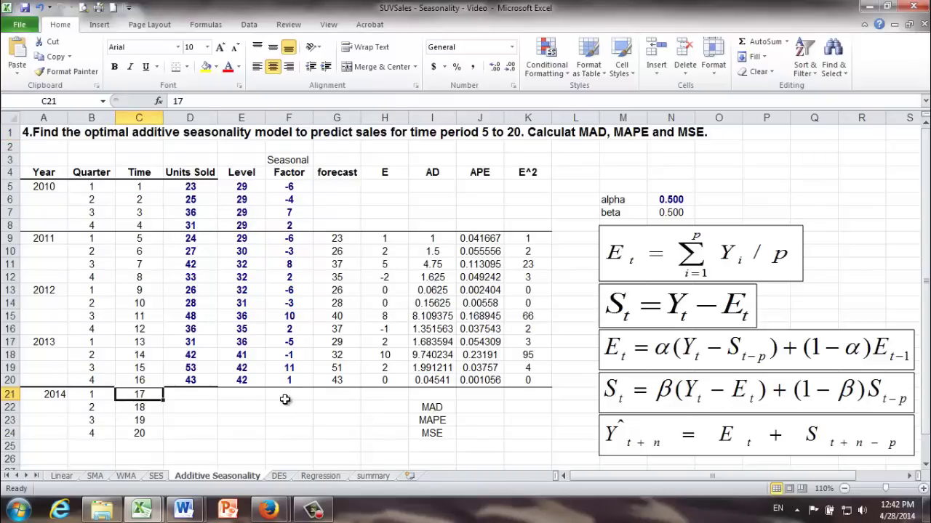
click(347, 393)
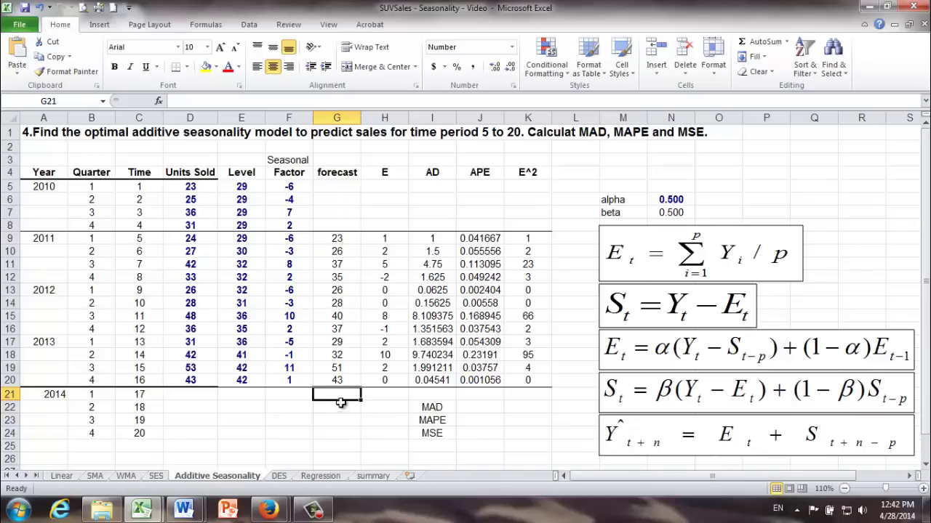
click(232, 380)
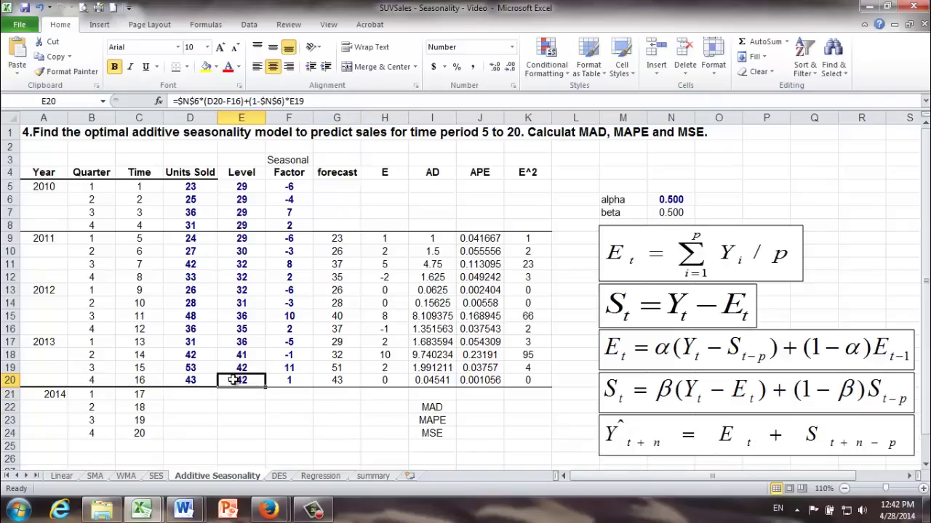
click(336, 392)
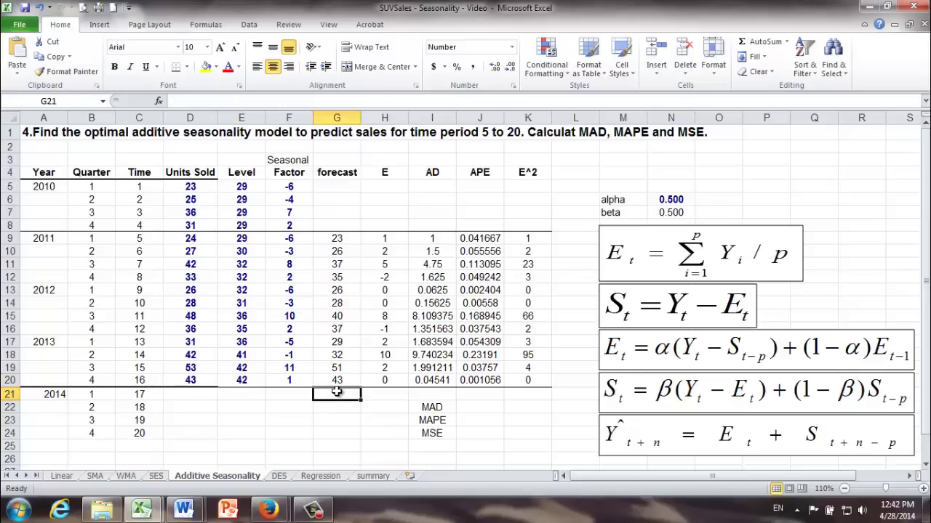
text(=)
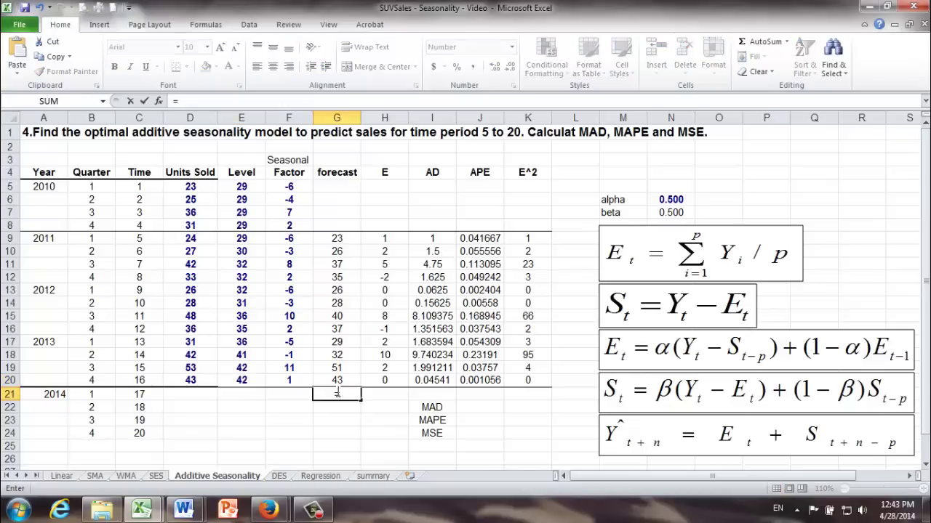
click(242, 379)
text(+)
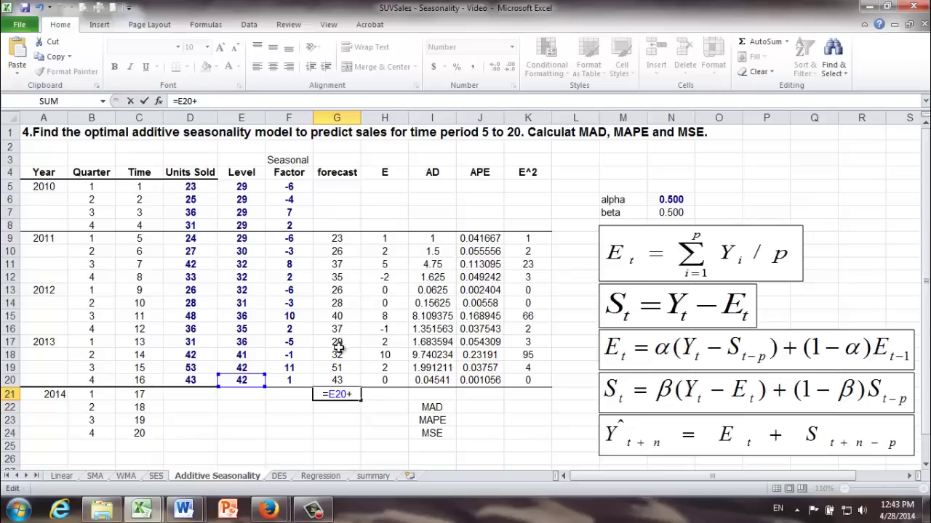
click(289, 342)
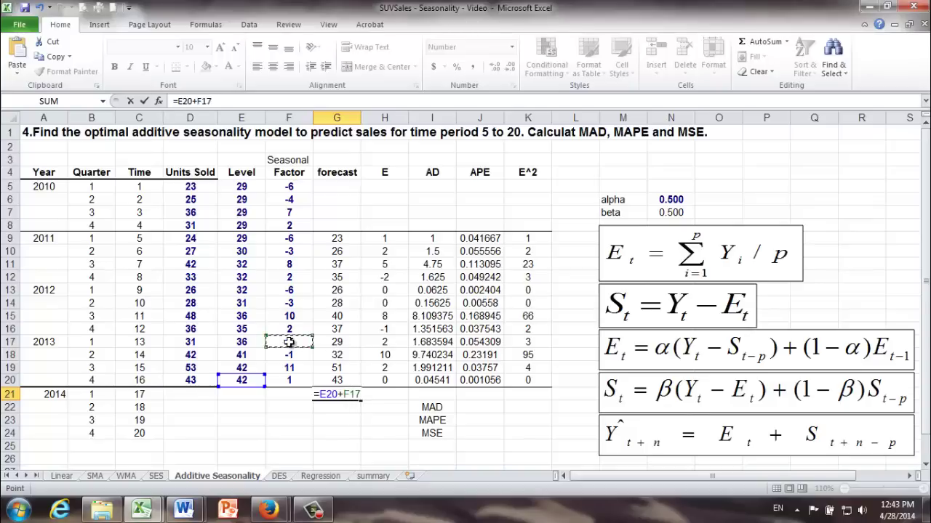
key(Return)
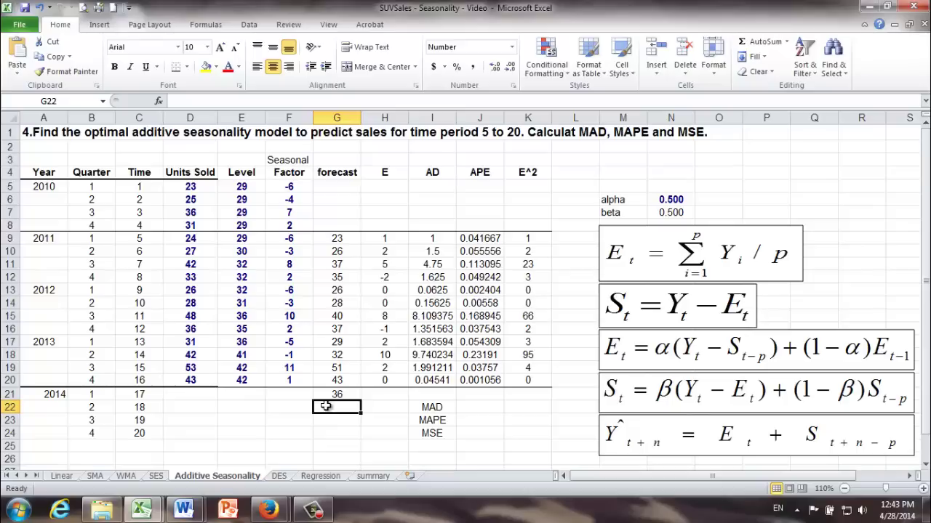
Enter =E20+F18 in cell G22 as the forecast for 2014 quarter 2, adding the last level and the 2013 quarter 2 seasonal factor
click(236, 393)
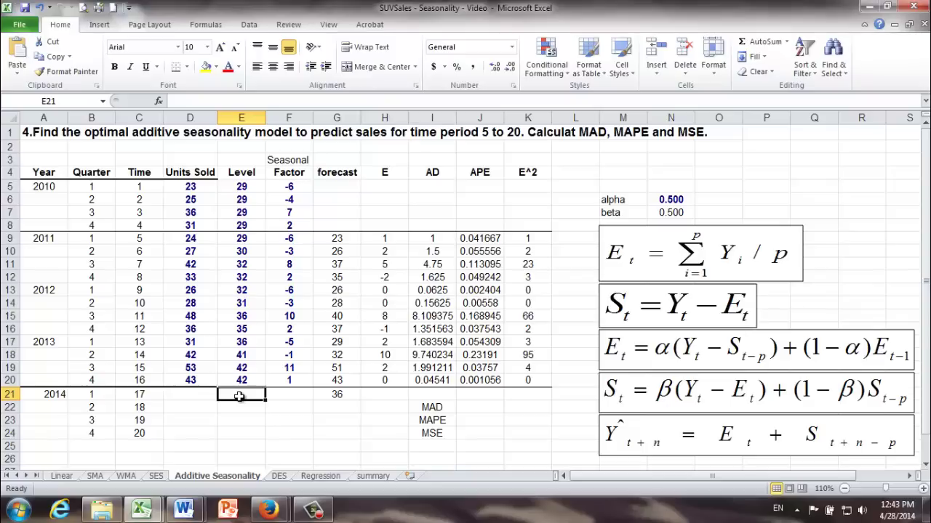
key(Left)
key(Left)
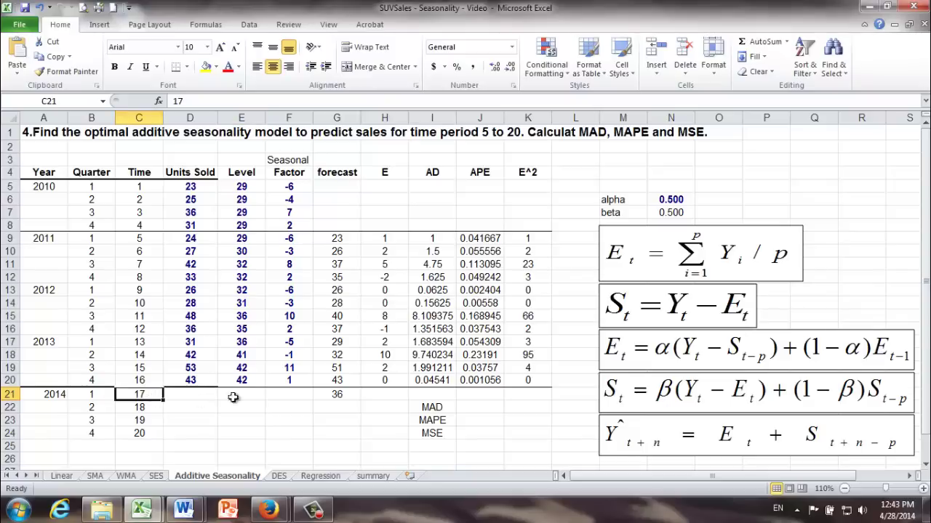
click(343, 405)
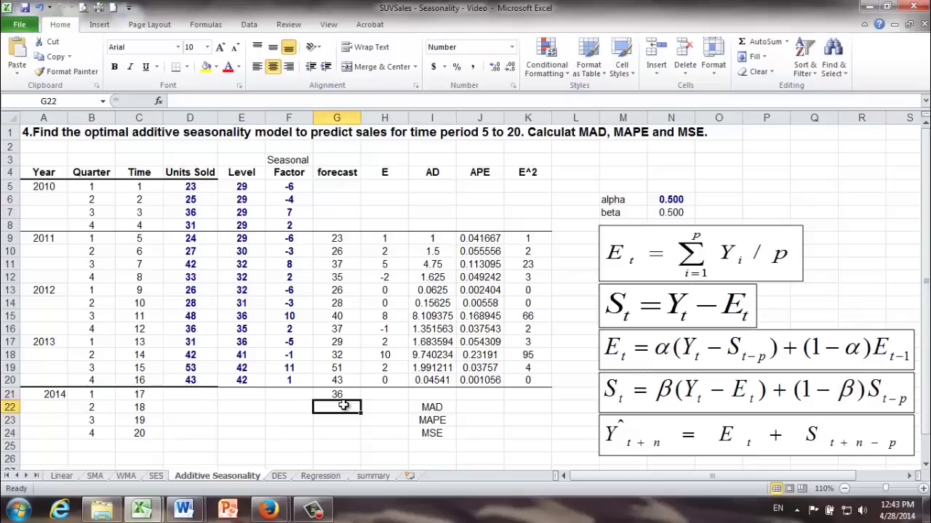
click(241, 382)
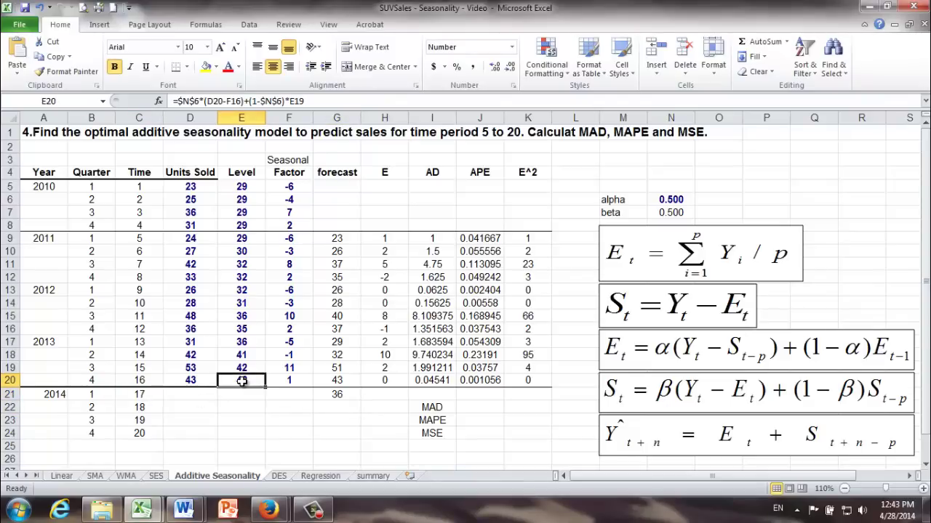
click(323, 410)
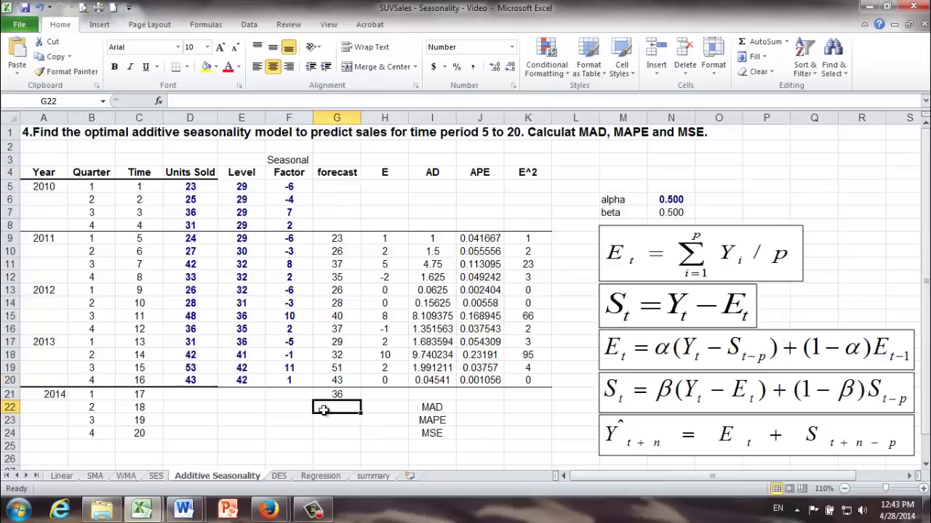
text(=)
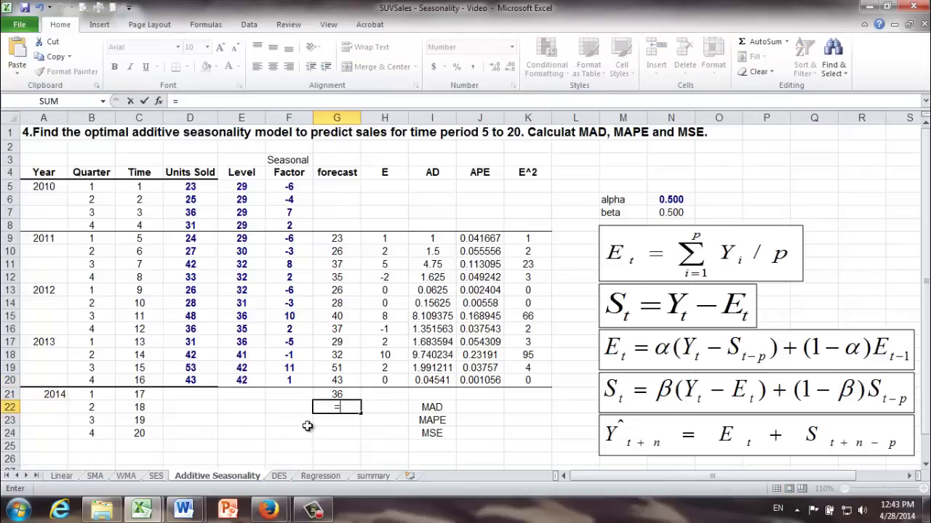
click(241, 380)
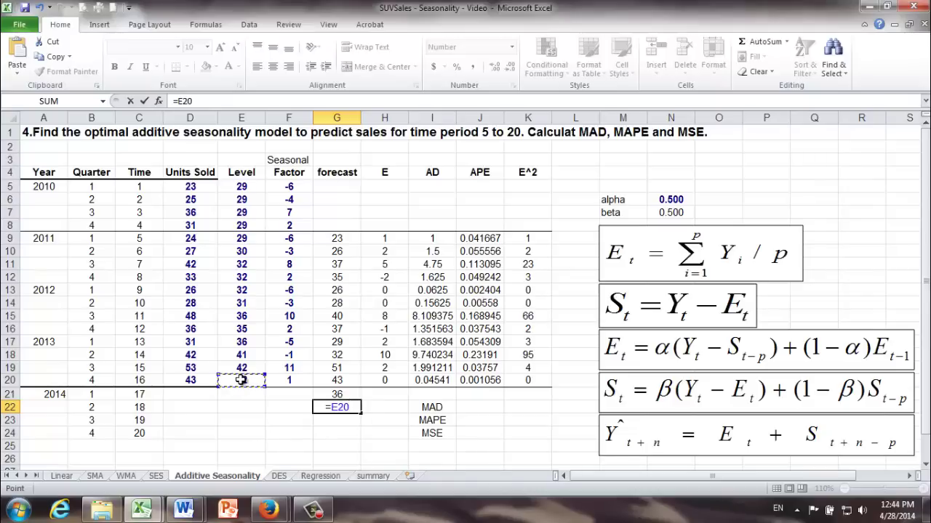
text(+)
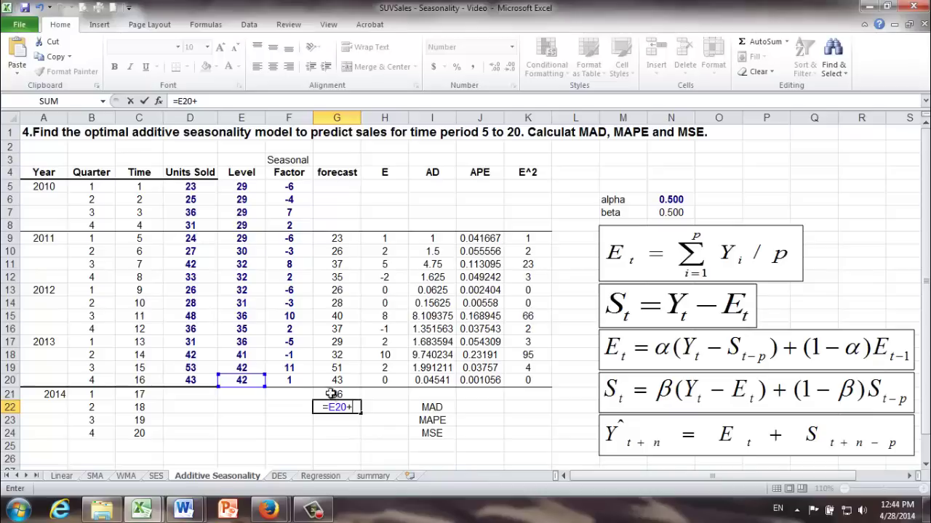
click(284, 356)
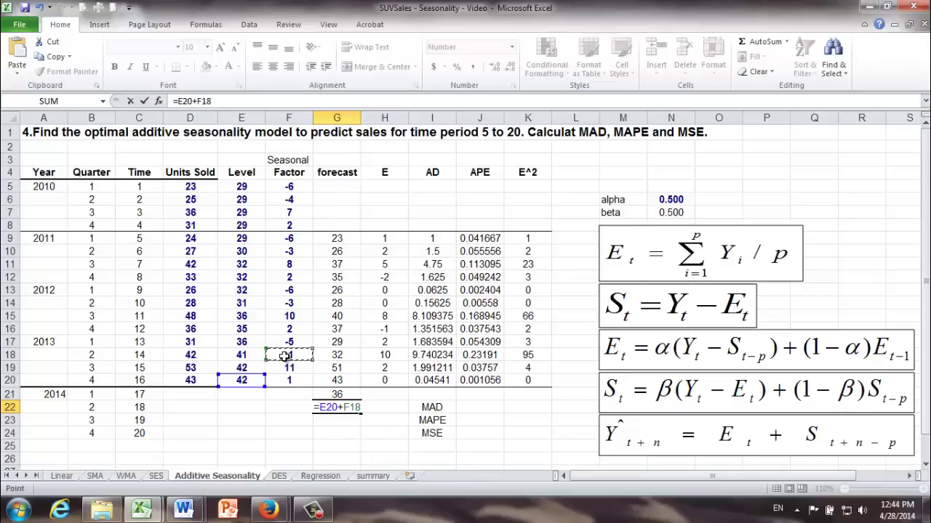
key(Return)
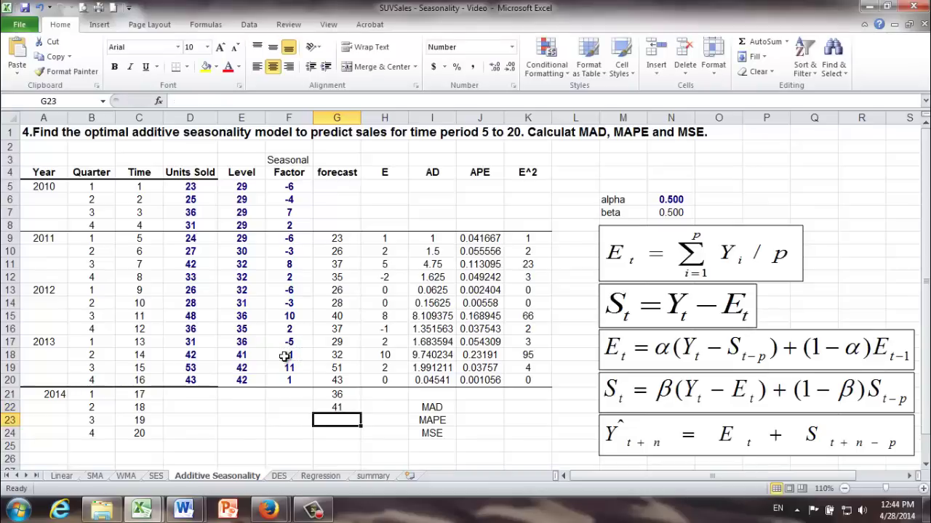
Make the level reference absolute in the 2014 quarter 1 forecast formula in G21, so it reads =$E$20+F17
click(333, 396)
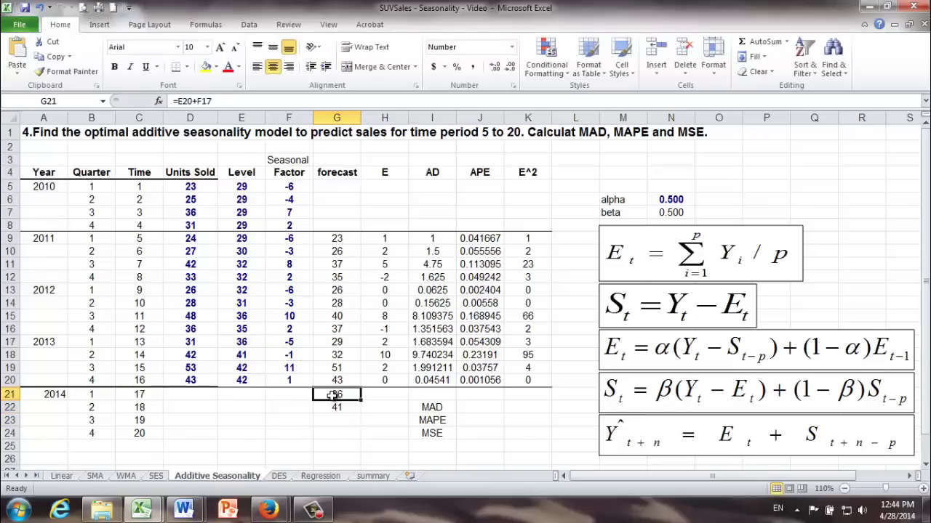
click(188, 382)
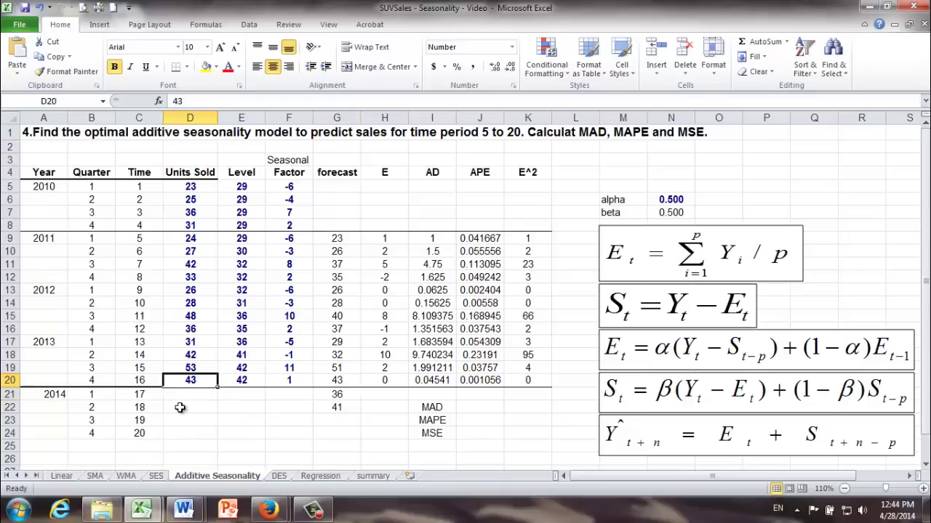
click(345, 394)
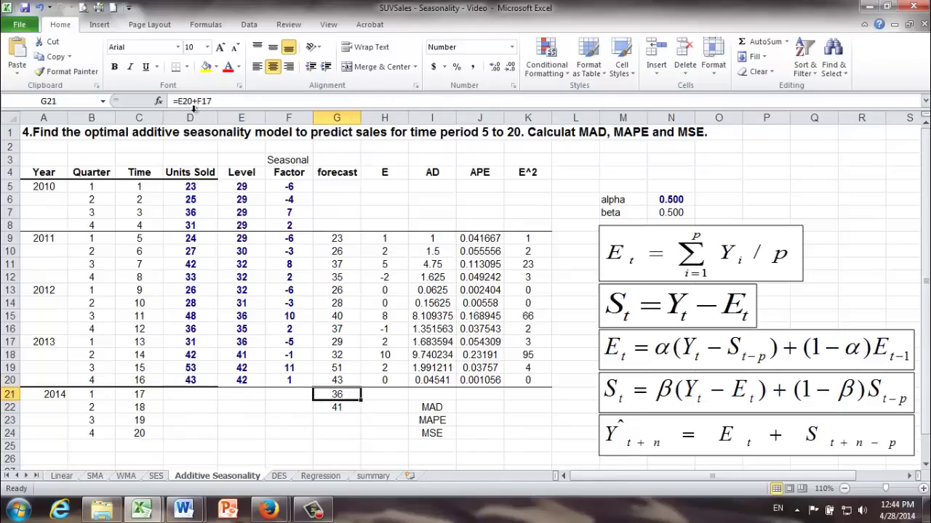
click(184, 101)
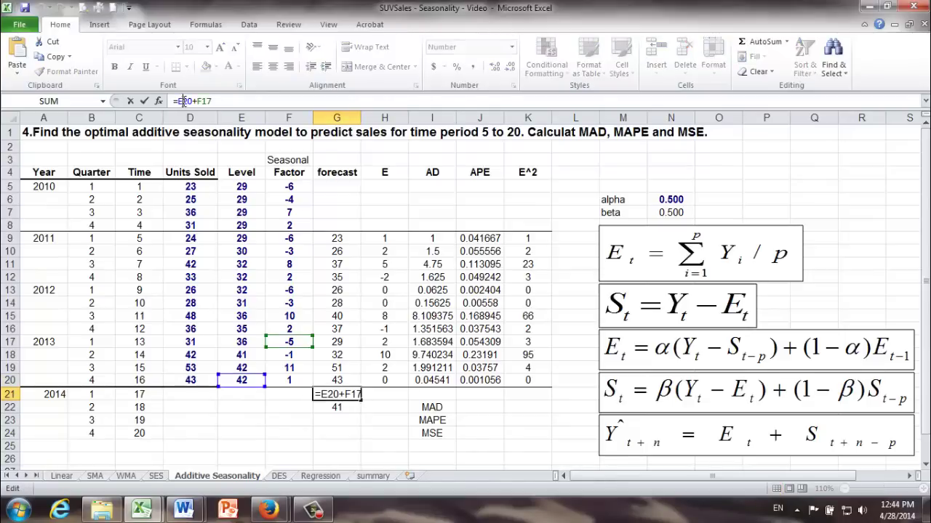
key(F4)
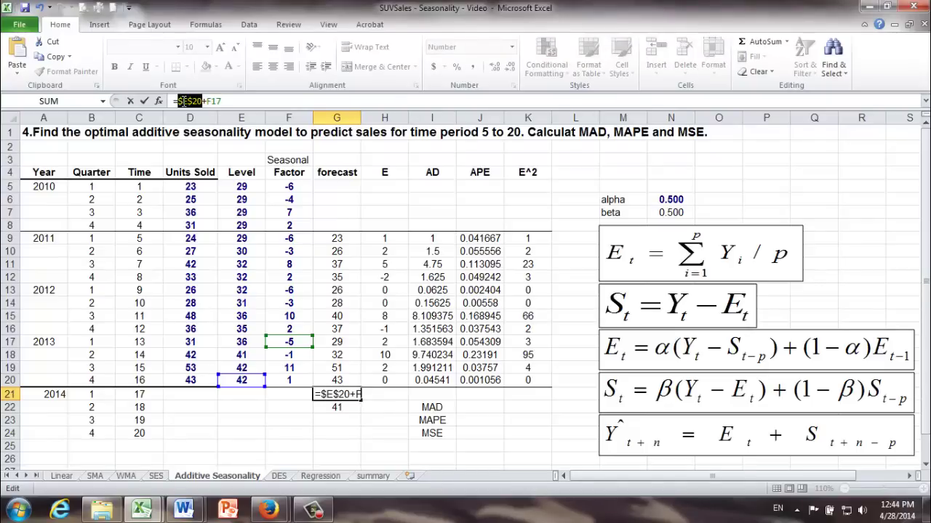
key(Return)
Fill the forecast formula in G21 down through G24 for the remaining 2014 quarters and check the copied formulas
click(339, 394)
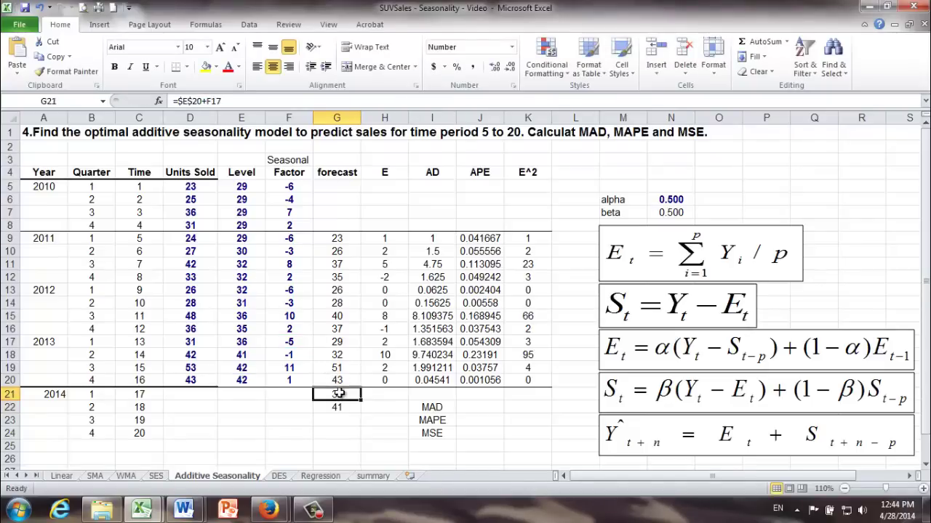
drag(361, 401, 360, 445)
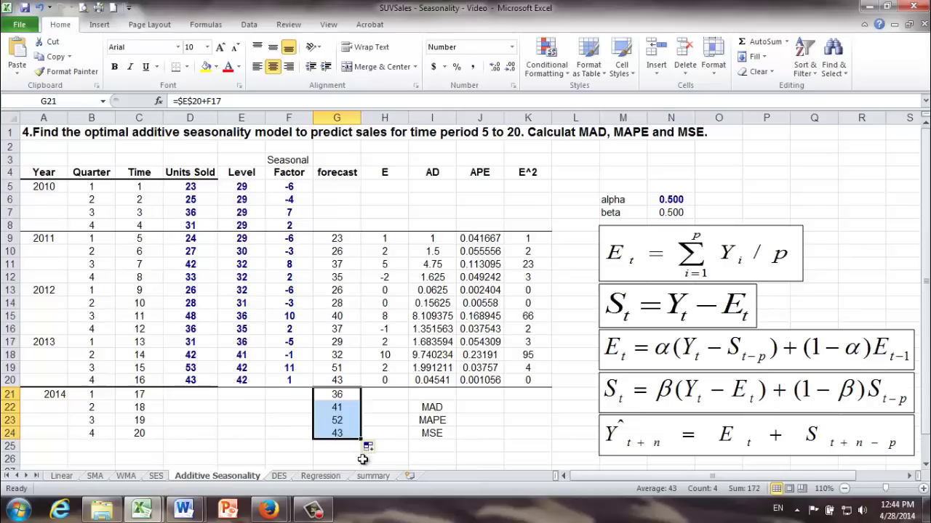
click(329, 434)
click(331, 421)
click(335, 407)
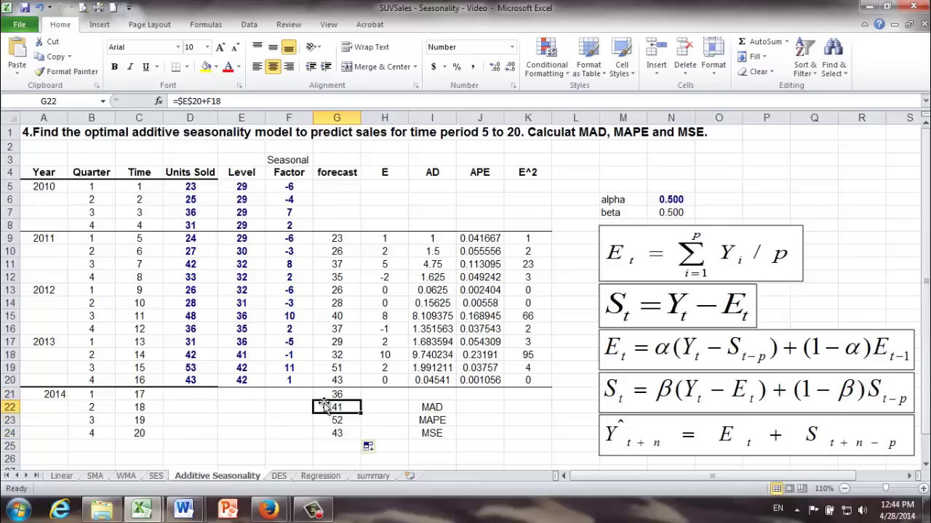
click(322, 394)
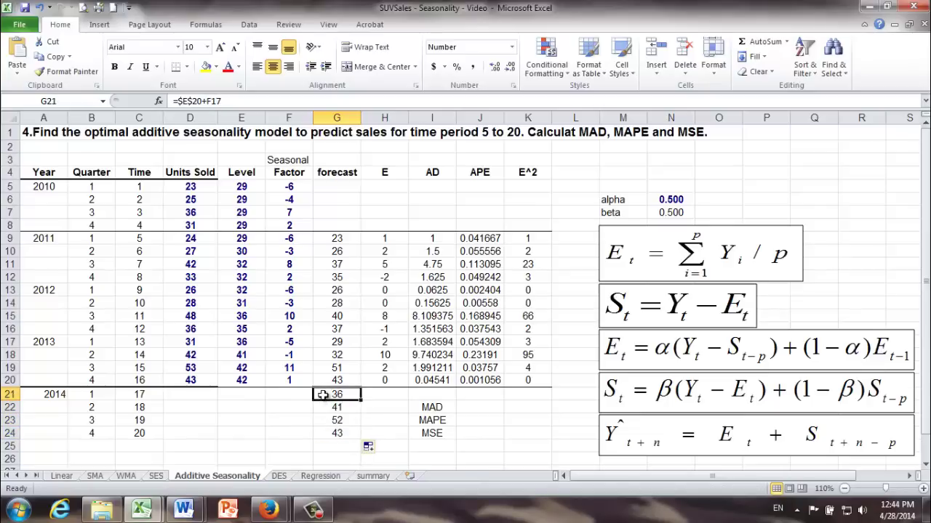
click(137, 434)
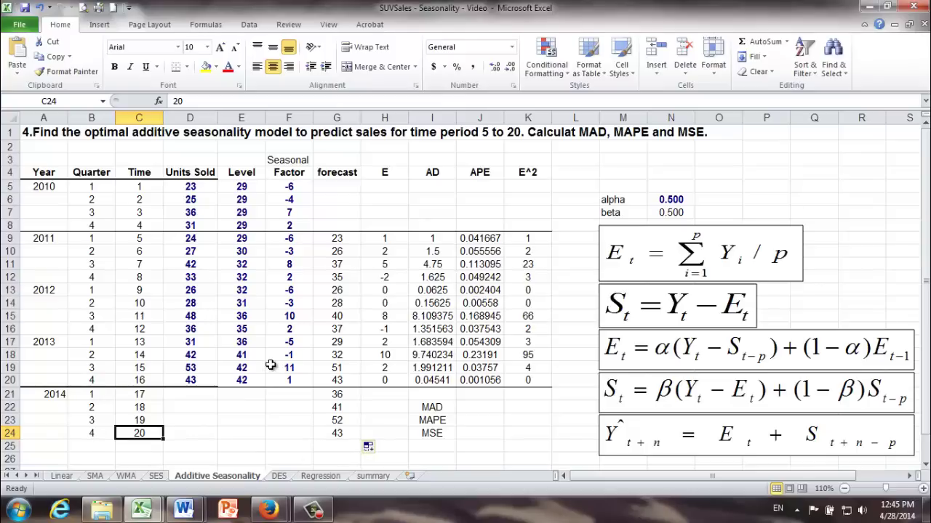
Enter =average(I9:I20) in cell J22 to calculate the MAD from the absolute deviations
click(476, 408)
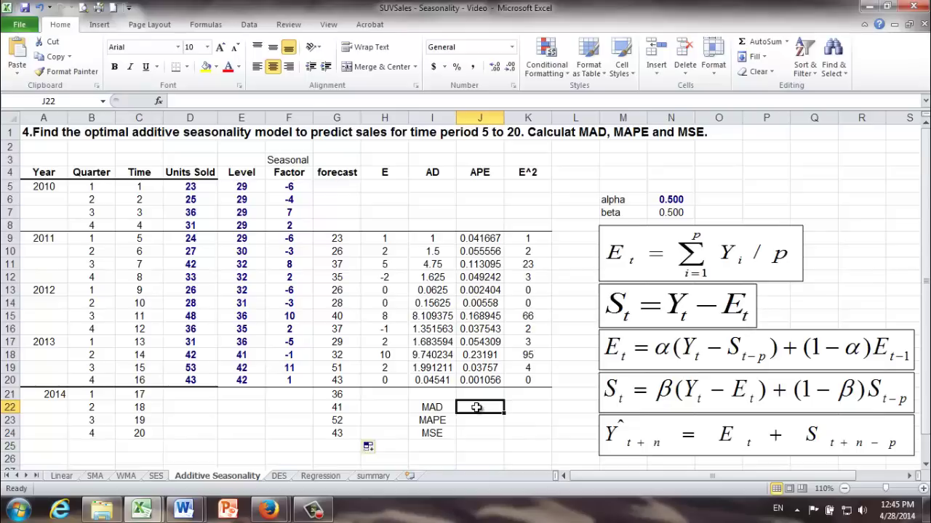
text(=)
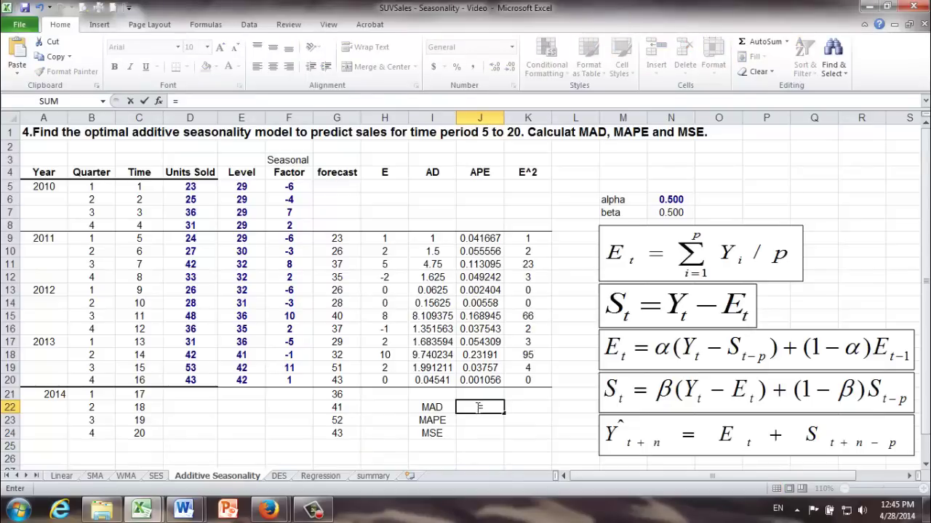
text(average()
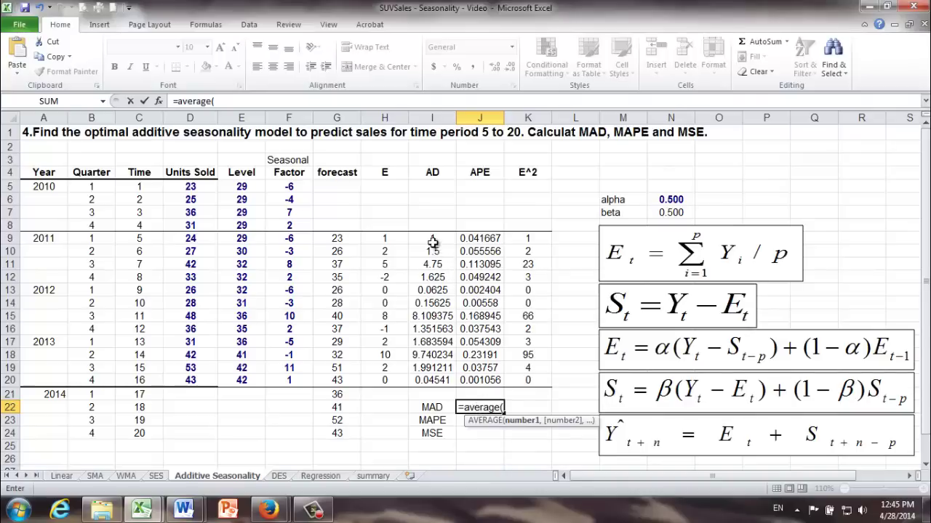
drag(432, 239, 427, 380)
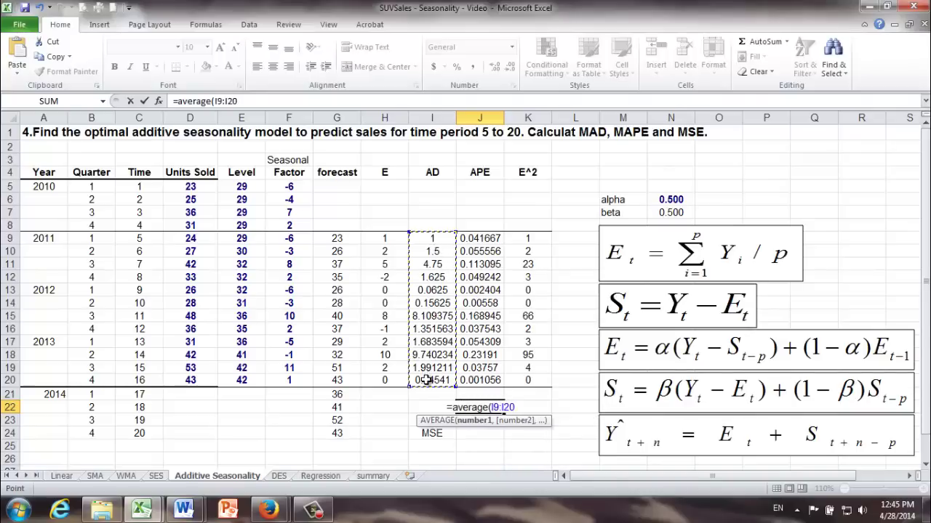
text())
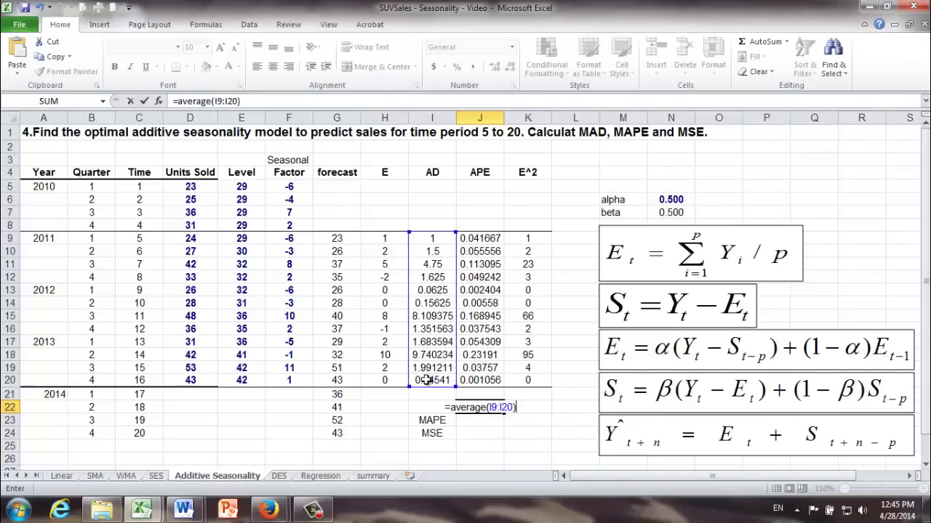
key(Return)
Enter =average(J9:J20)*100 in cell J23 to calculate the MAPE as a percentage
text(=)
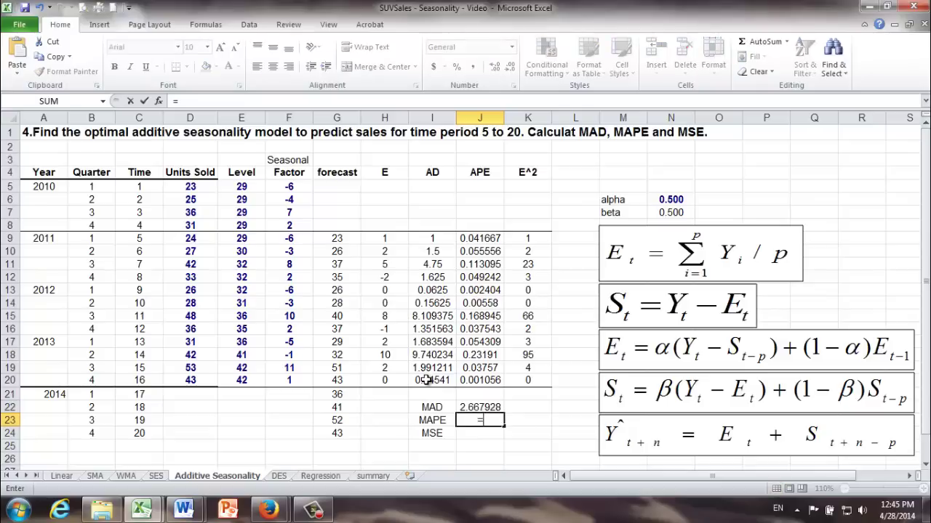
text(average()
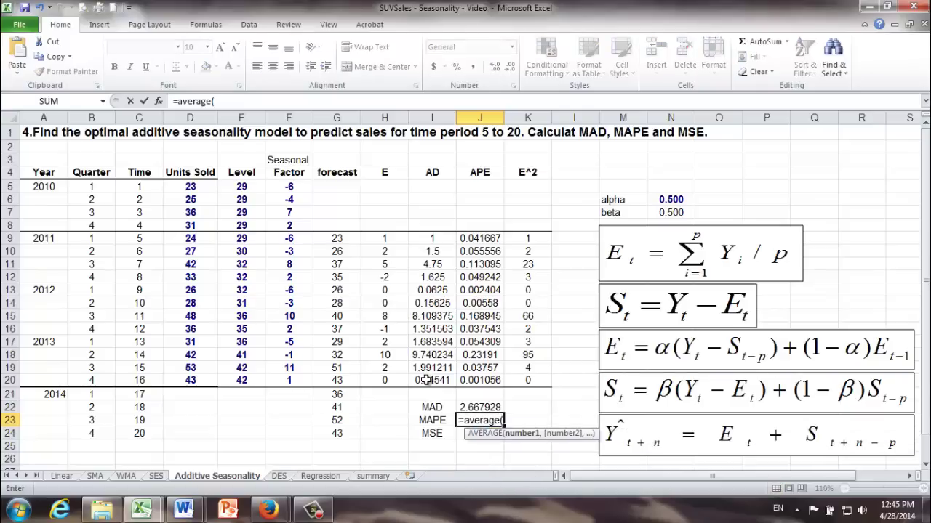
drag(476, 239, 477, 378)
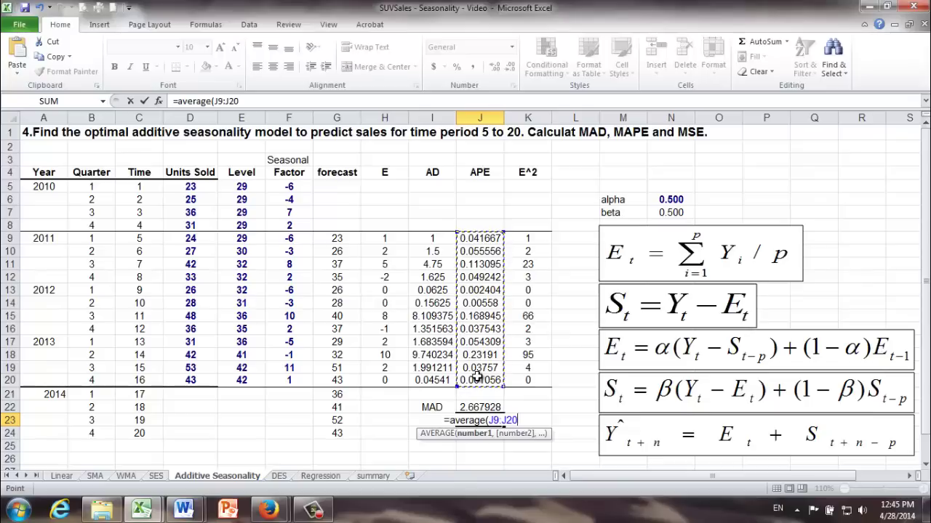
text())
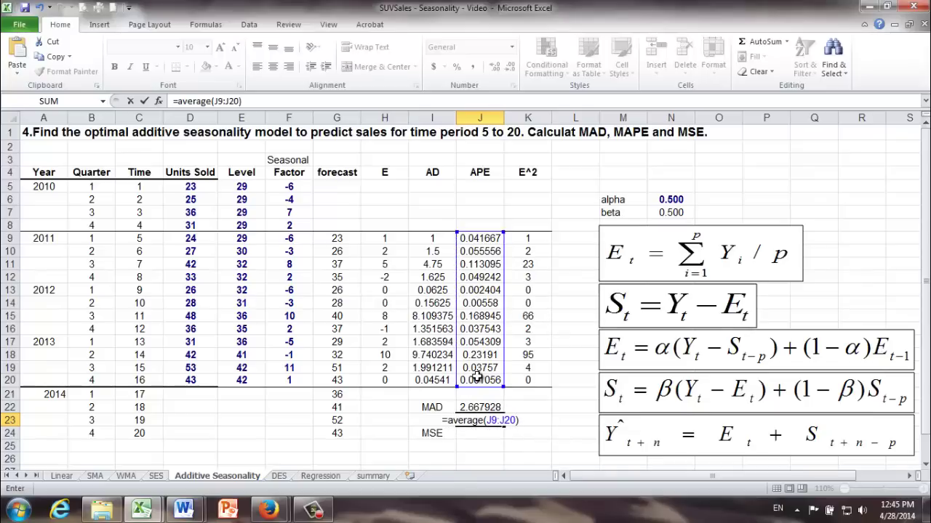
text(*100)
key(Return)
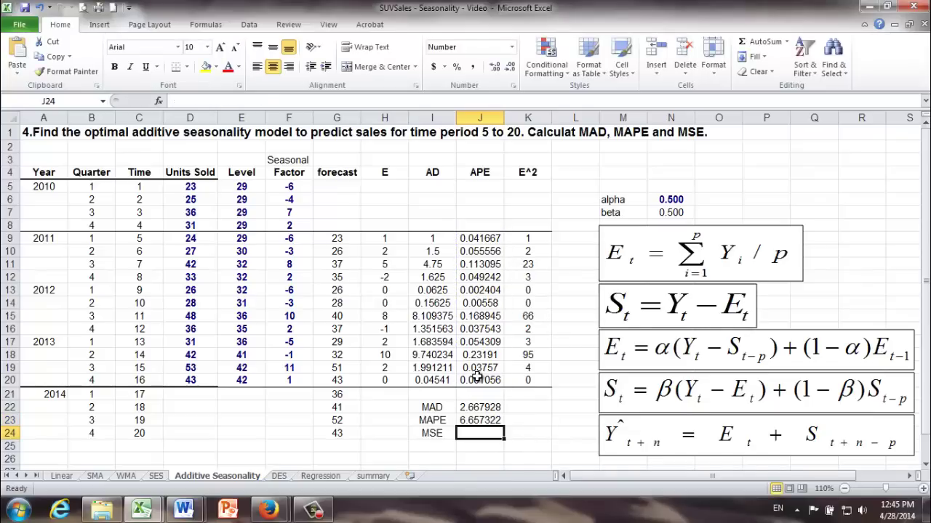
Enter =average(K9:K20) in cell J24 to calculate the MSE, and review the MAD and MAPE cells
text(=)
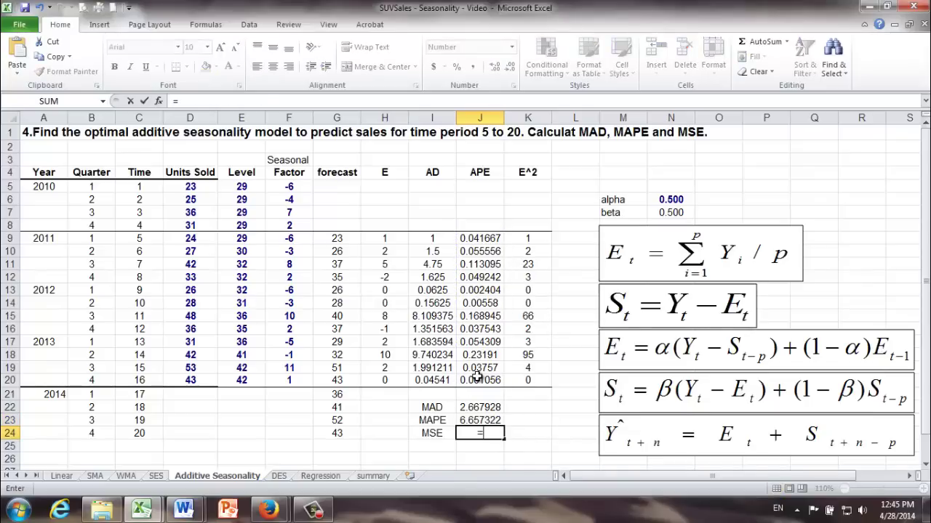
text(average()
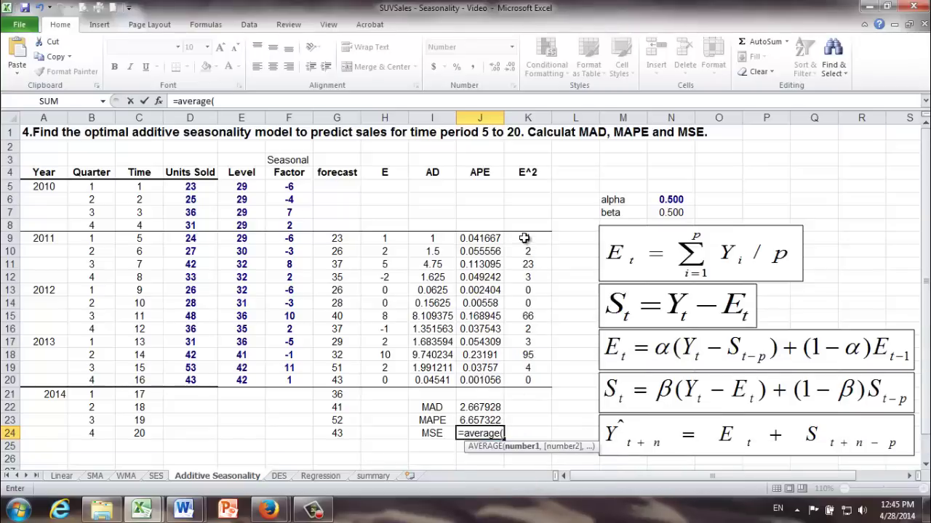
drag(528, 238, 527, 383)
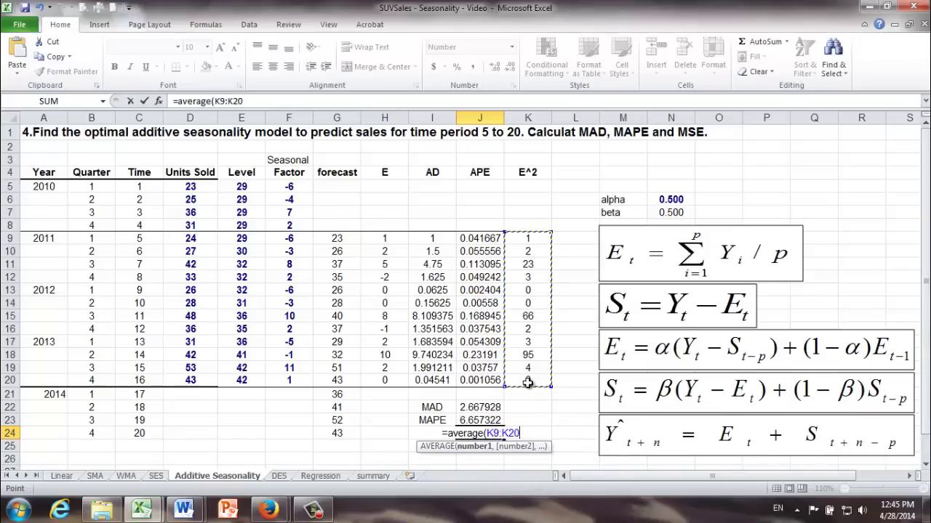
text())
key(Return)
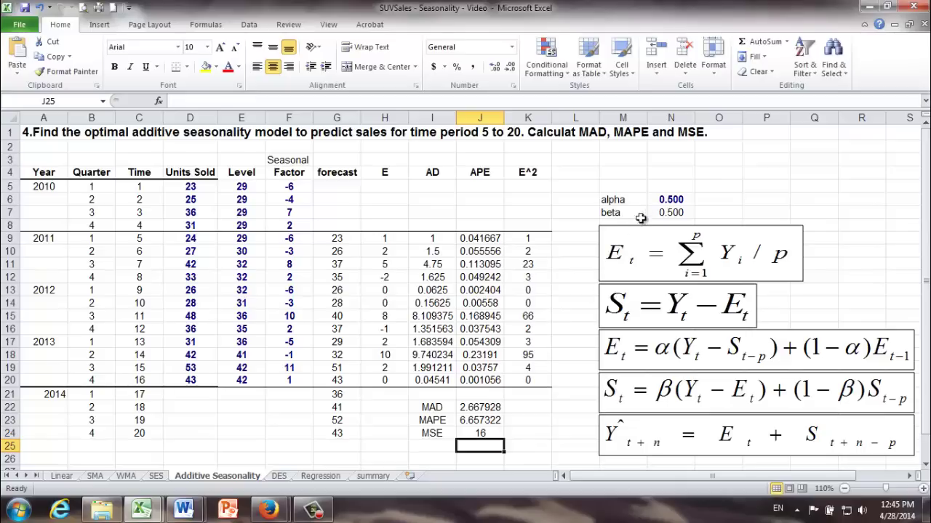
click(469, 407)
click(469, 421)
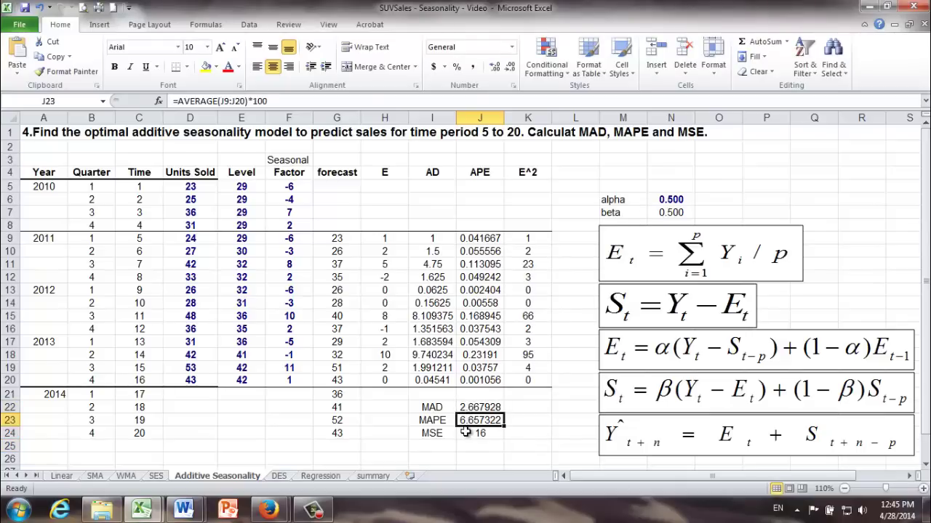
Open Solver with the MSE cell J24 selected and reset all of its previous options and cell selections
click(465, 433)
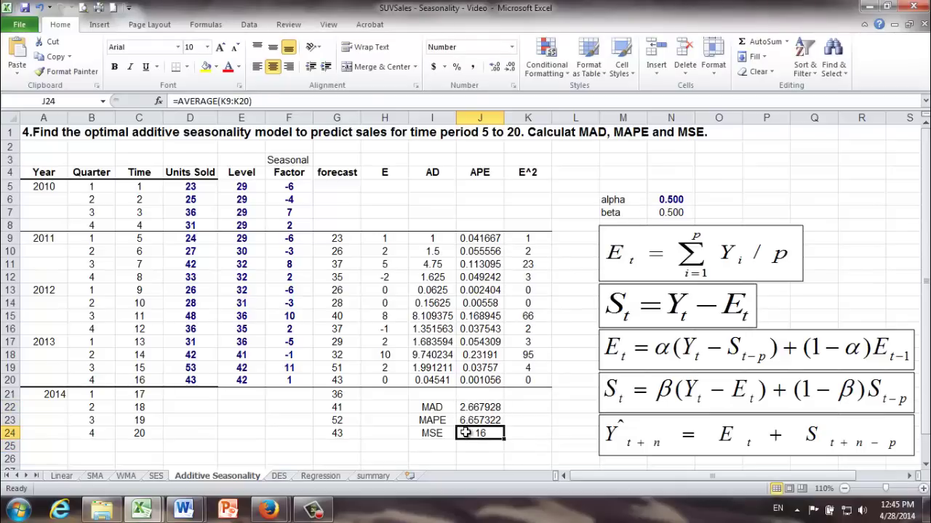
click(673, 202)
click(663, 214)
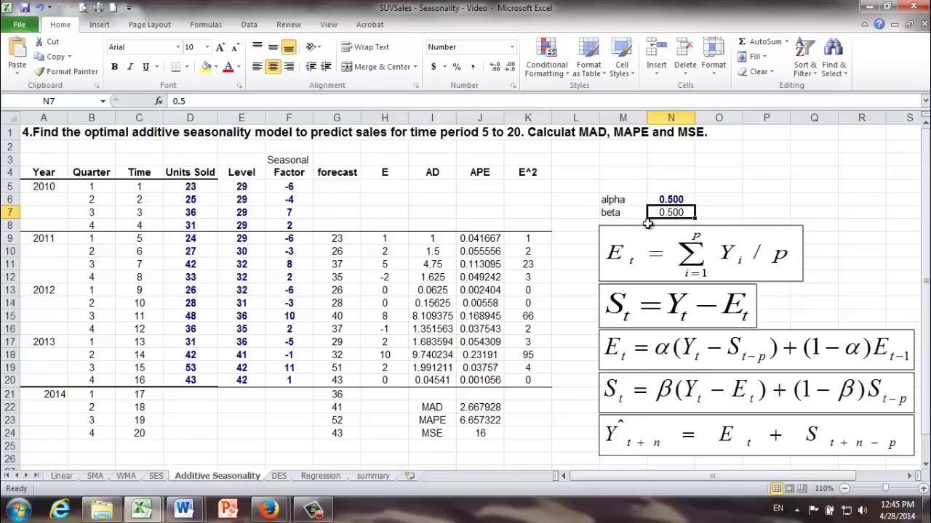
click(479, 433)
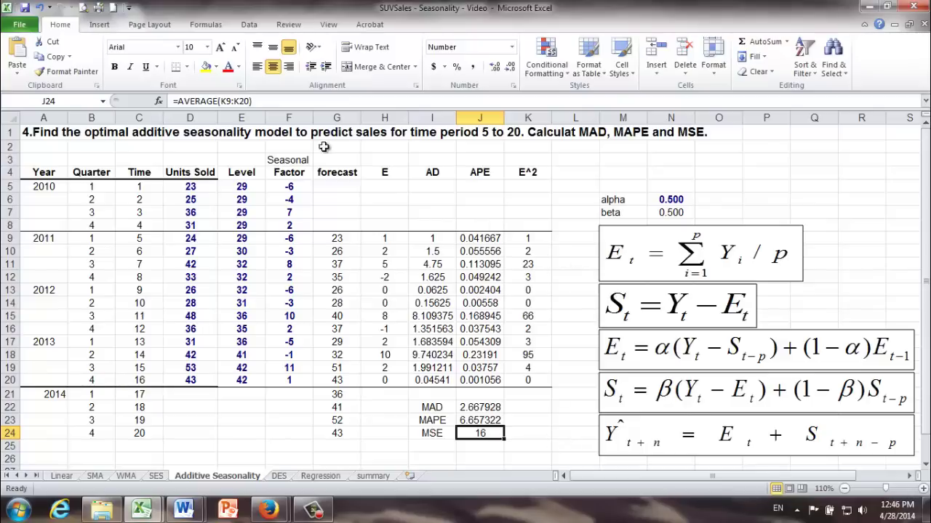
click(248, 25)
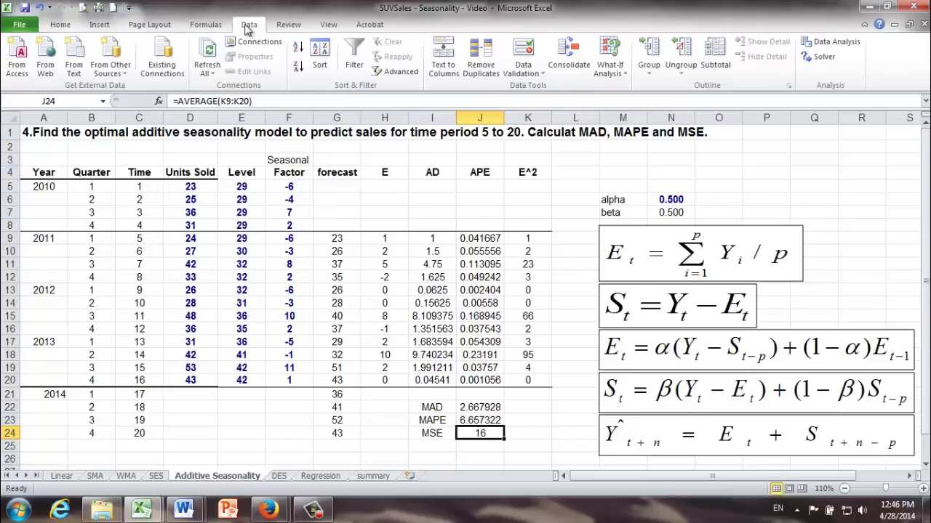
click(817, 58)
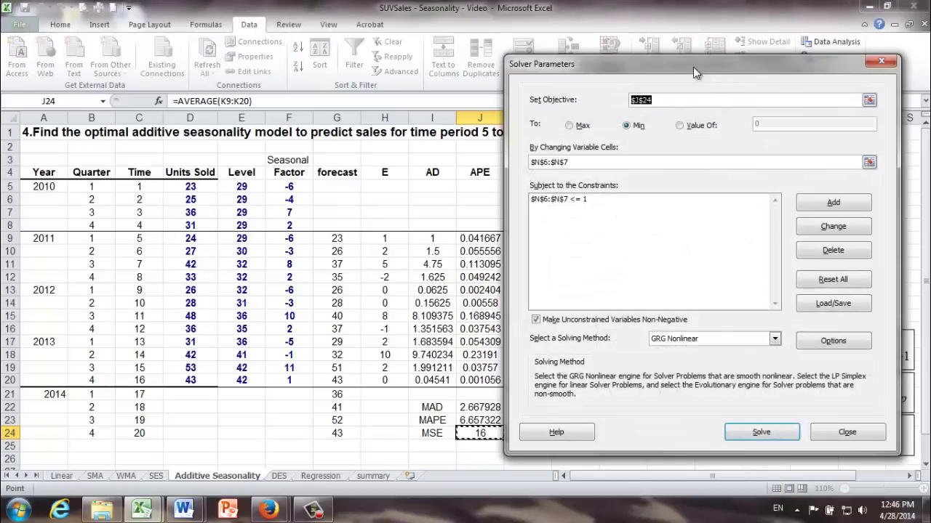
drag(693, 67, 205, 18)
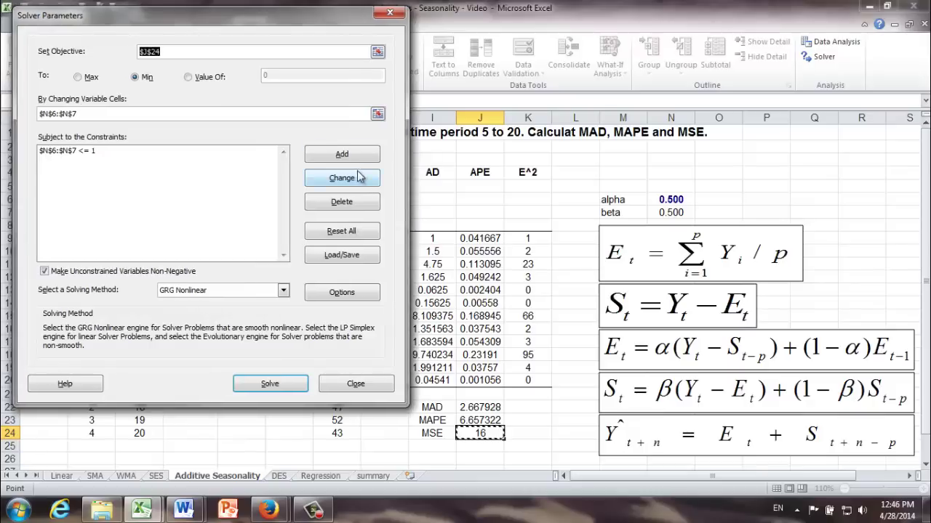
click(342, 231)
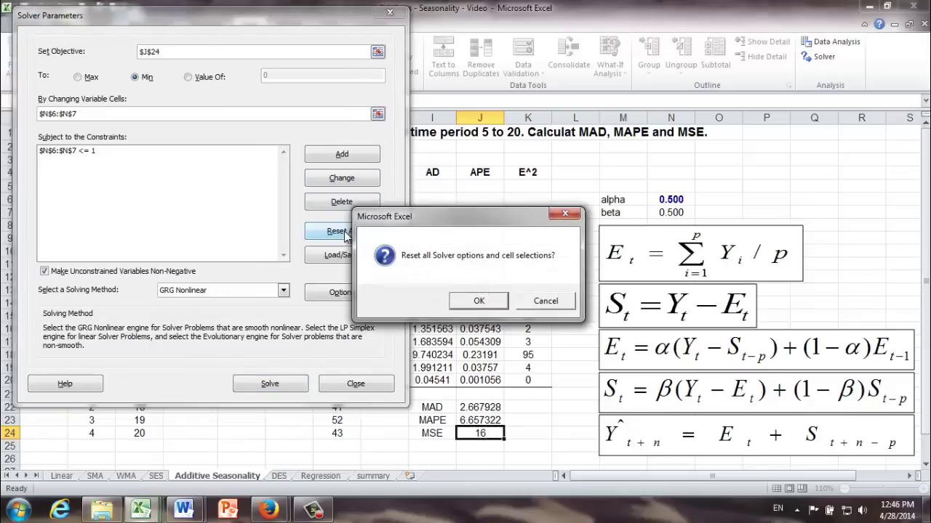
click(467, 298)
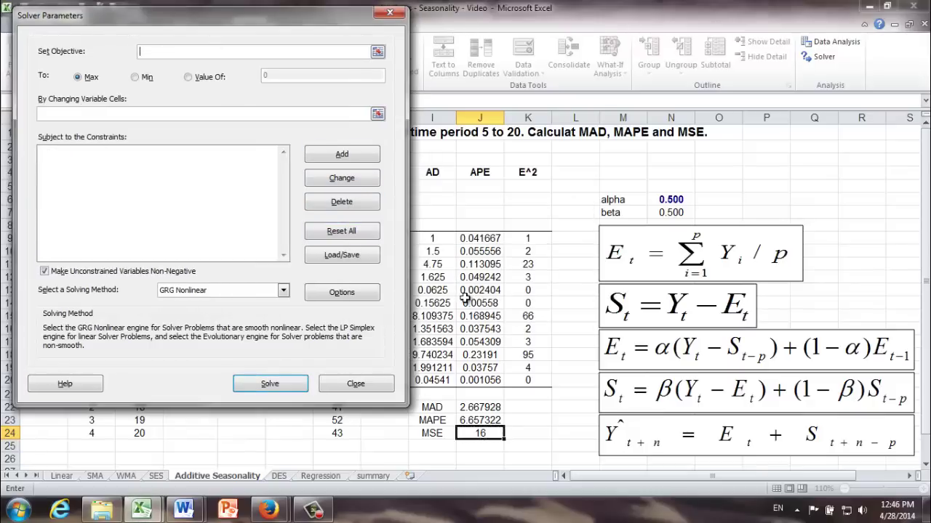
Set the Solver objective to minimize the MSE in J24 by changing the alpha and beta cells N6:N7
click(484, 434)
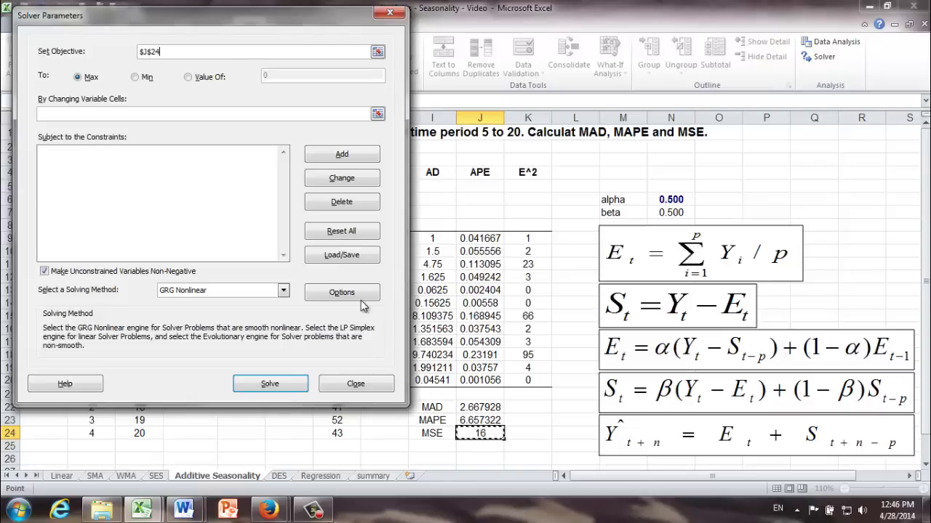
click(136, 77)
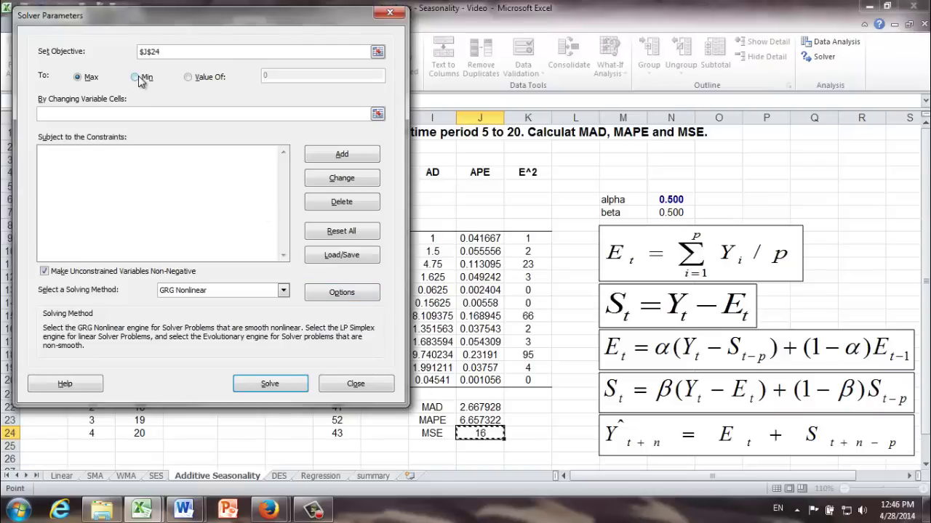
click(124, 115)
drag(668, 203, 663, 213)
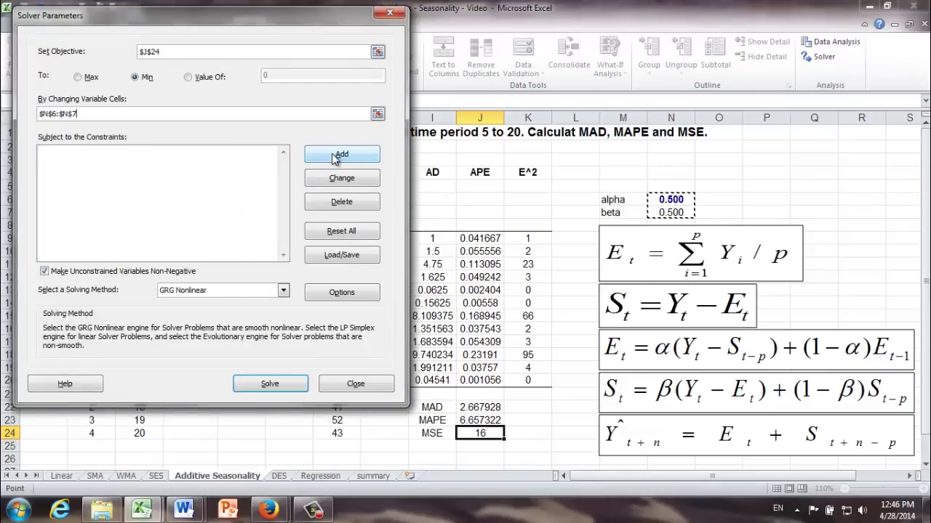
Add a Solver constraint requiring the alpha and beta cells N6:N7 to be <= 1
click(367, 155)
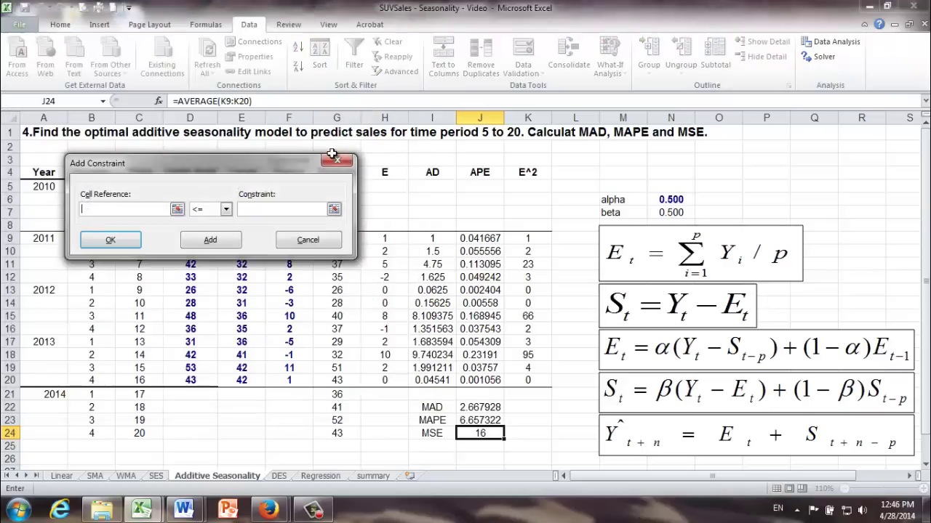
click(670, 200)
drag(671, 199, 670, 213)
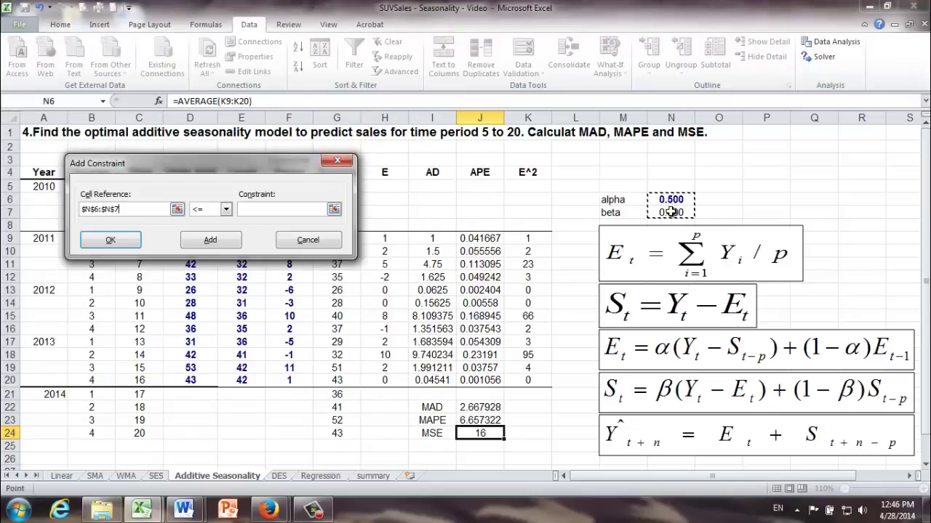
click(295, 209)
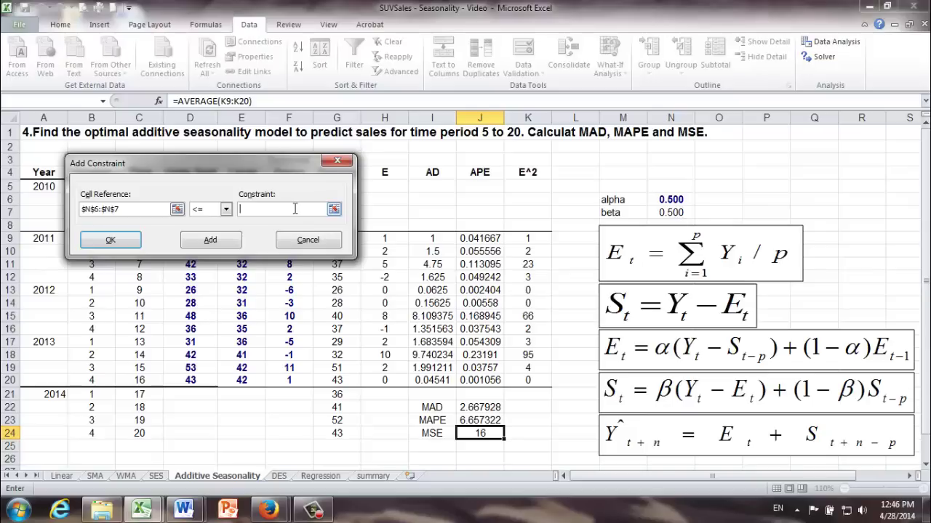
text(1)
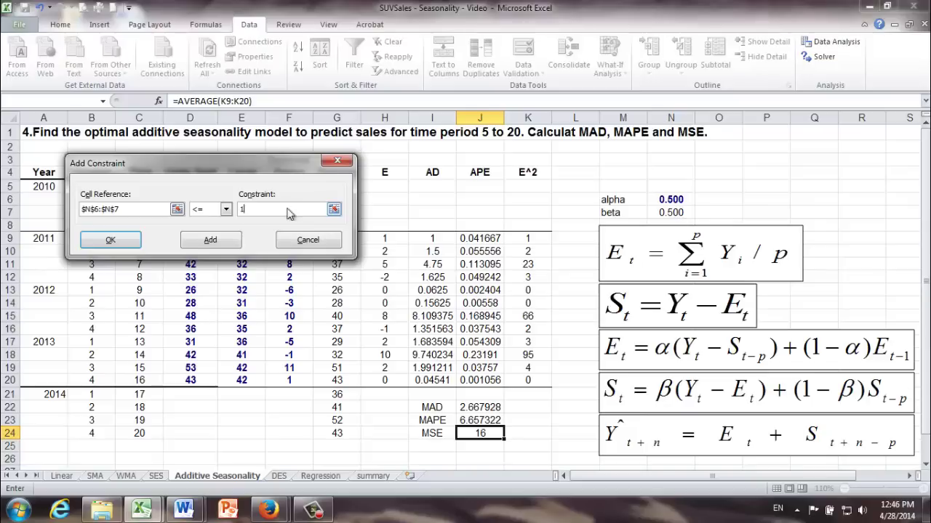
click(108, 242)
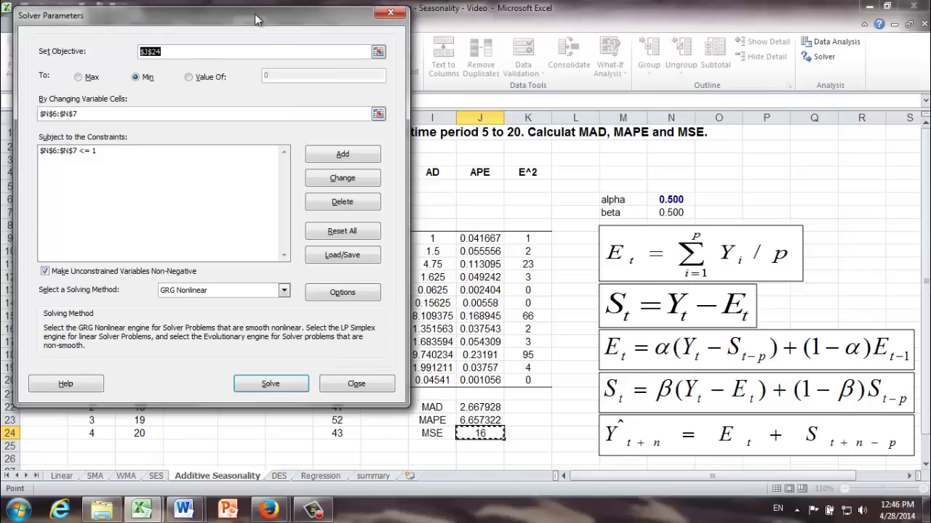
Solve the model with GRG Nonlinear, keep the Solver solution, and check the optimized alpha, beta and MSE cells
drag(256, 19, 289, 21)
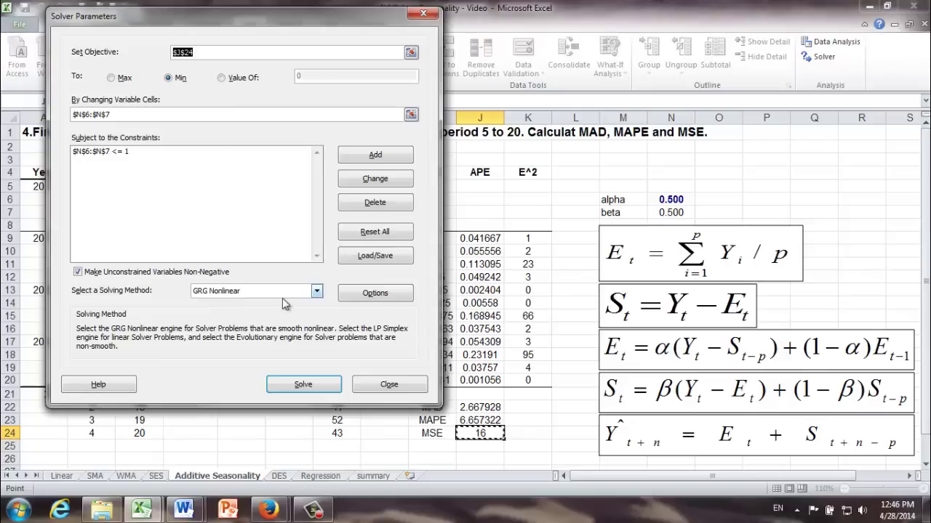
click(312, 385)
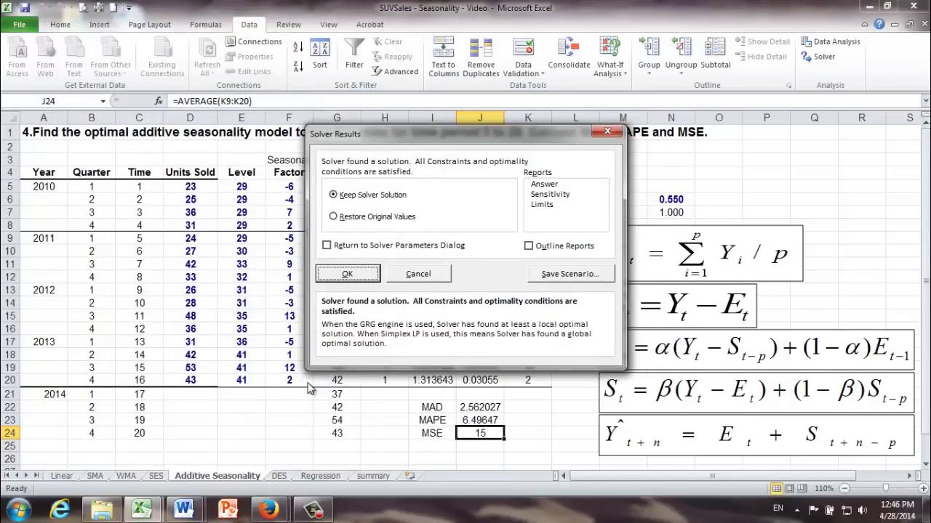
click(349, 274)
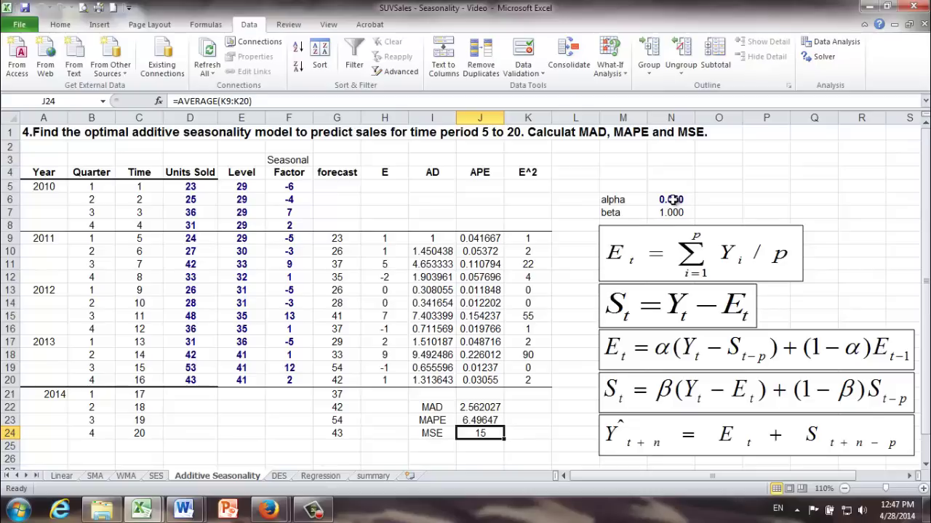
click(671, 200)
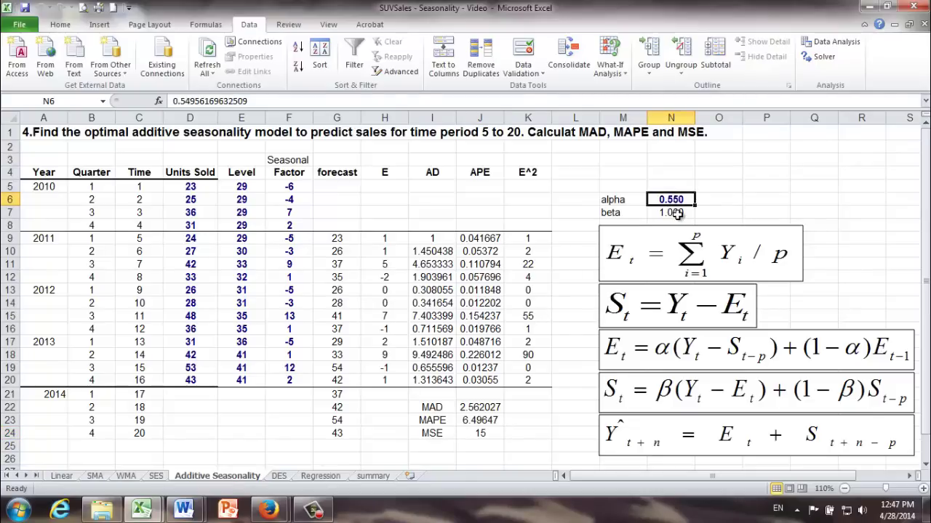
click(676, 213)
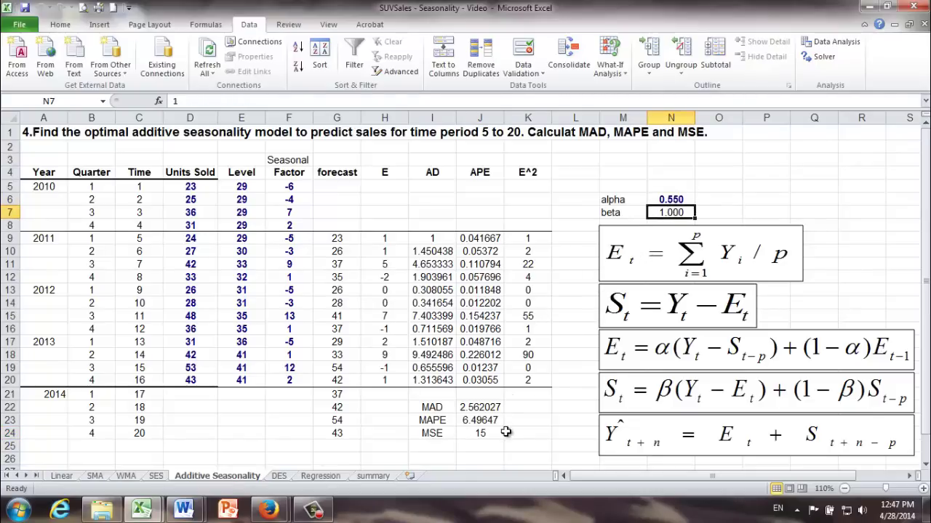
click(485, 433)
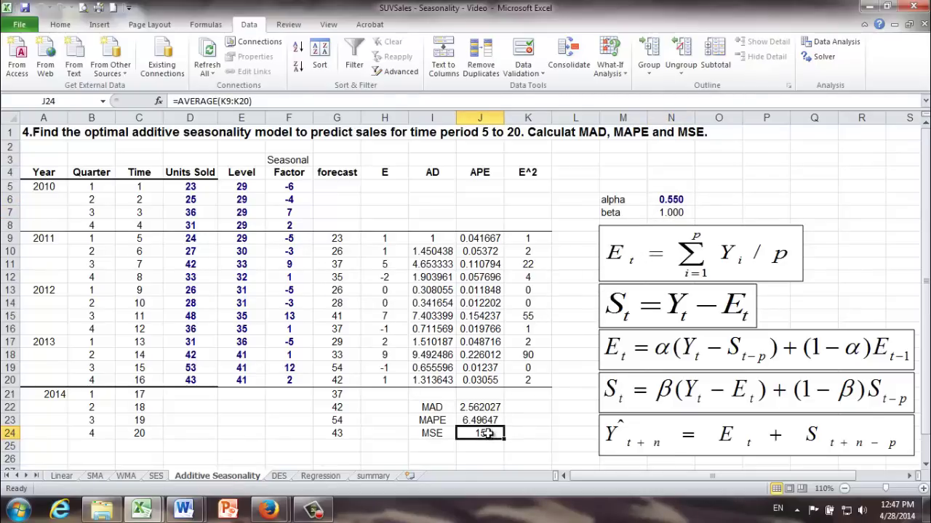